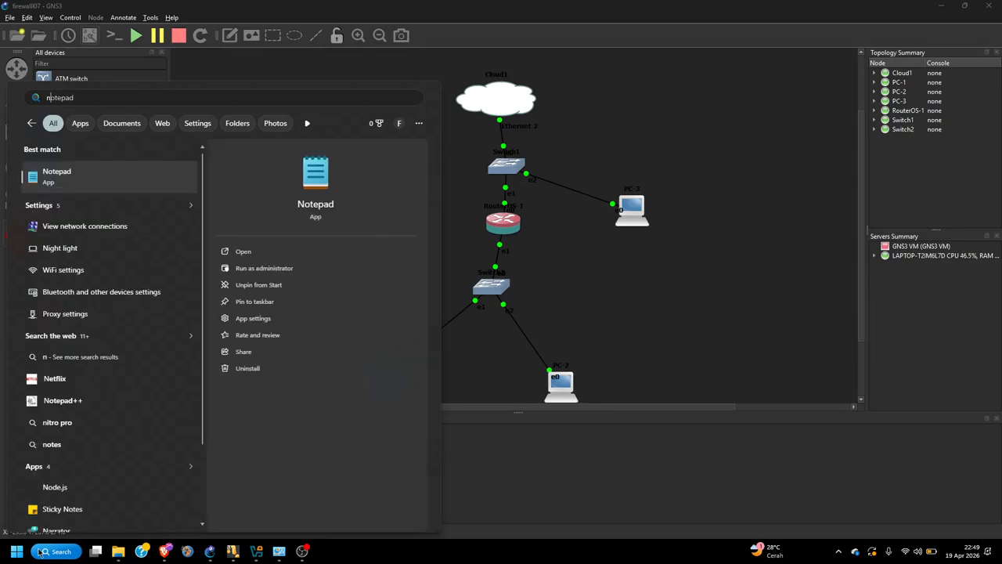
- Check which connection the host's Wi-Fi adapter shares its internet access with in the Windows network connections
type("et")
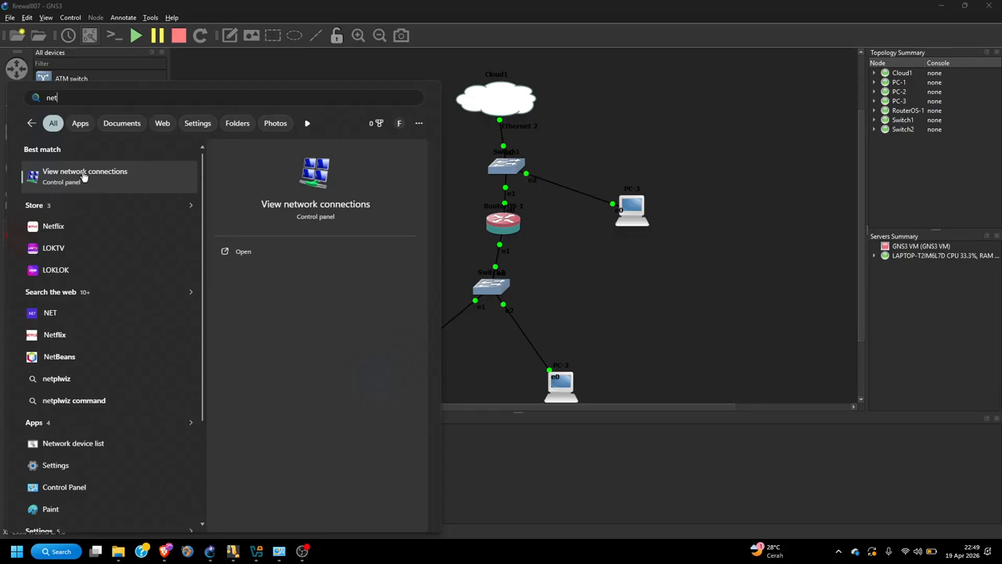
left_click(84, 177)
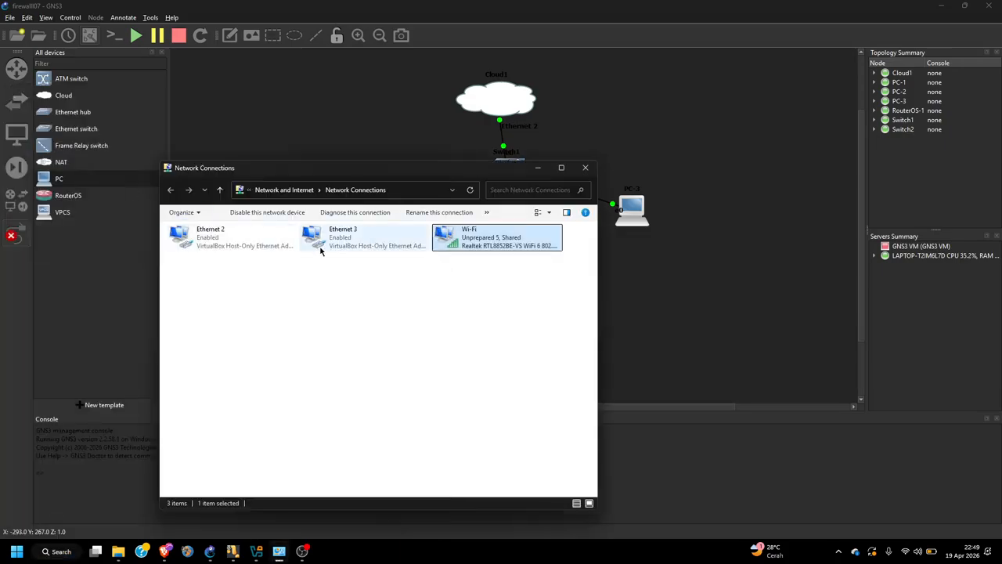
double_click(462, 245)
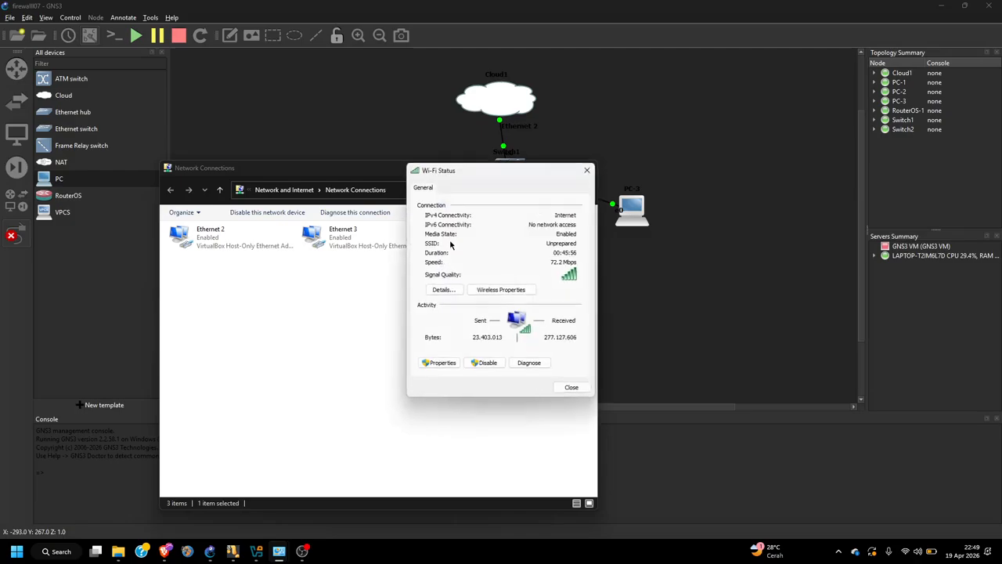
left_click(452, 364)
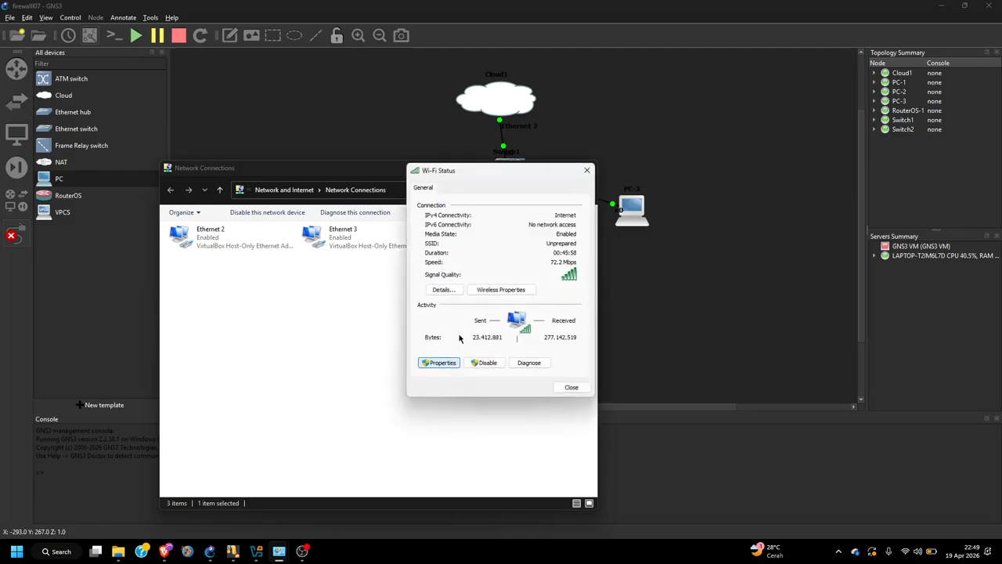
left_click(464, 196)
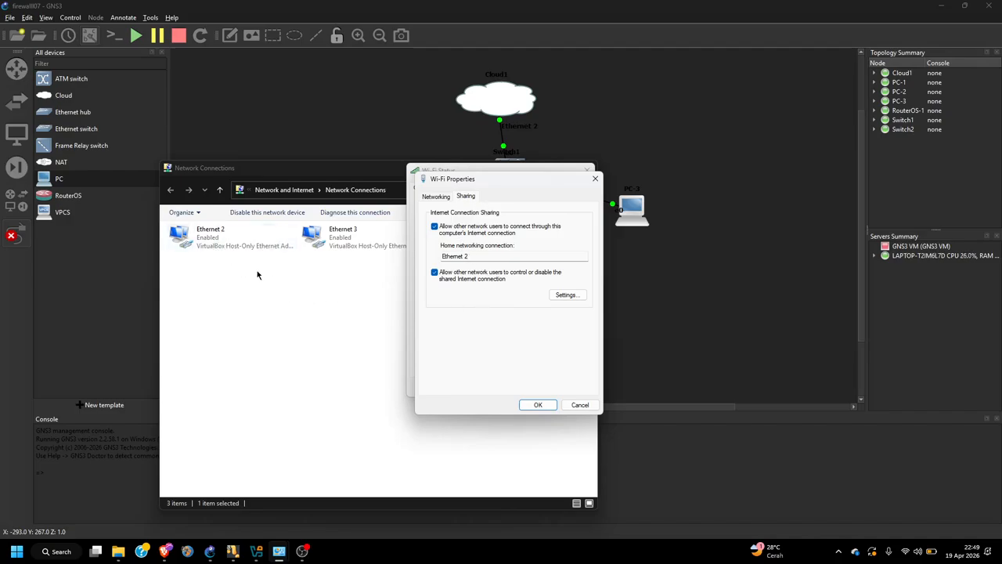
left_click(539, 405)
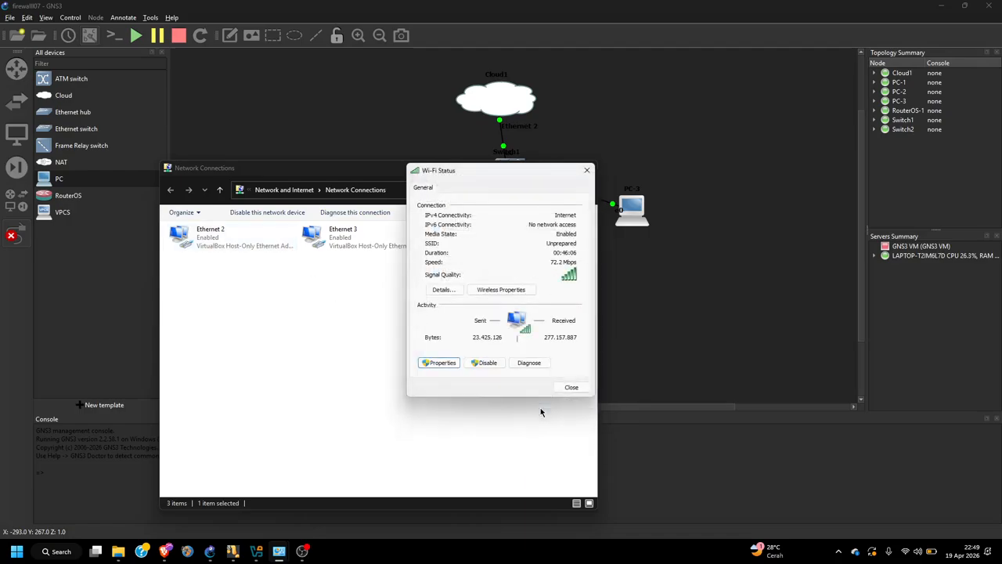
left_click(570, 389)
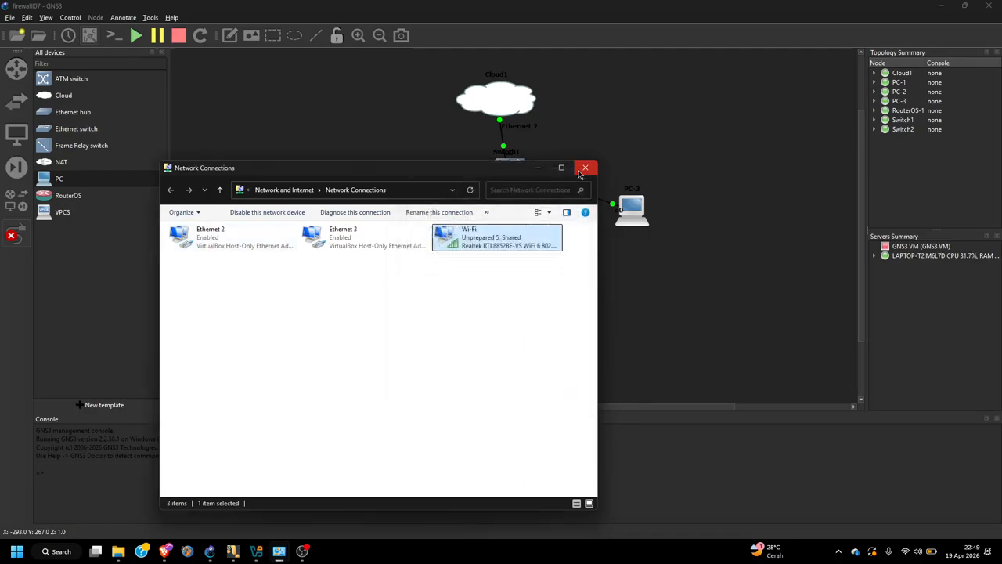
left_click(579, 170)
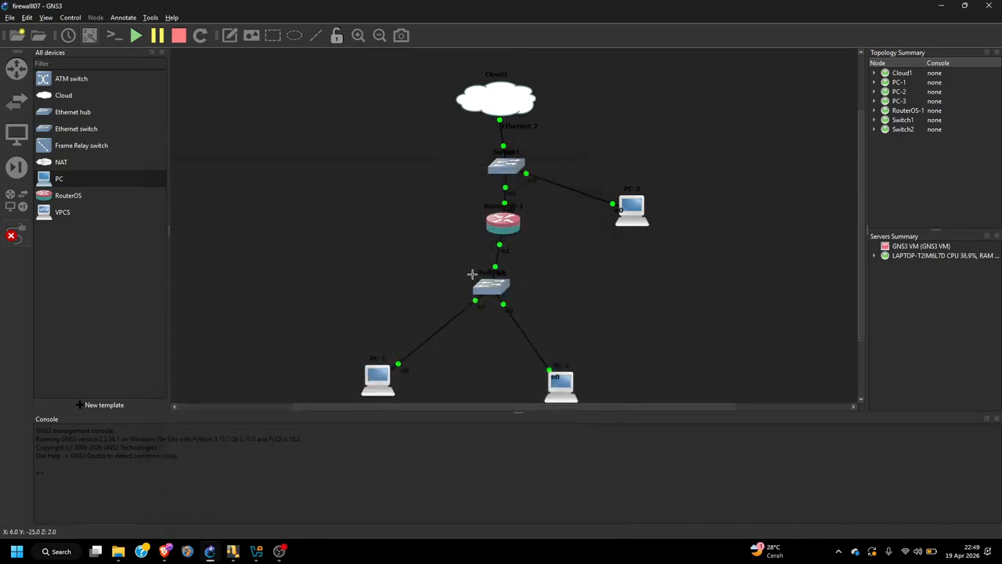
- Switch to the PC-1 virtual machine and connect to the MikroTik router as admin with WinBox
mouse_move(232, 552)
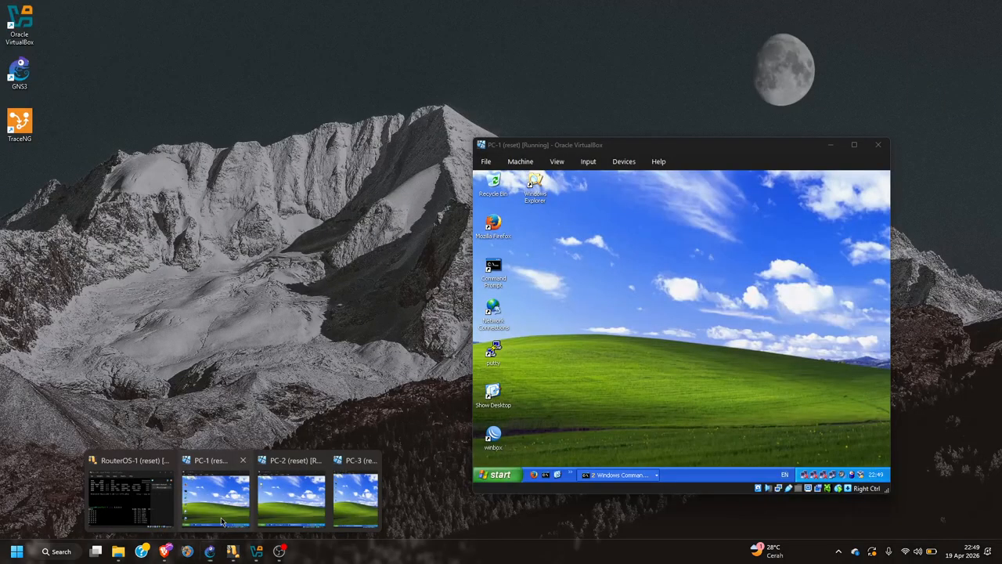
left_click(221, 517)
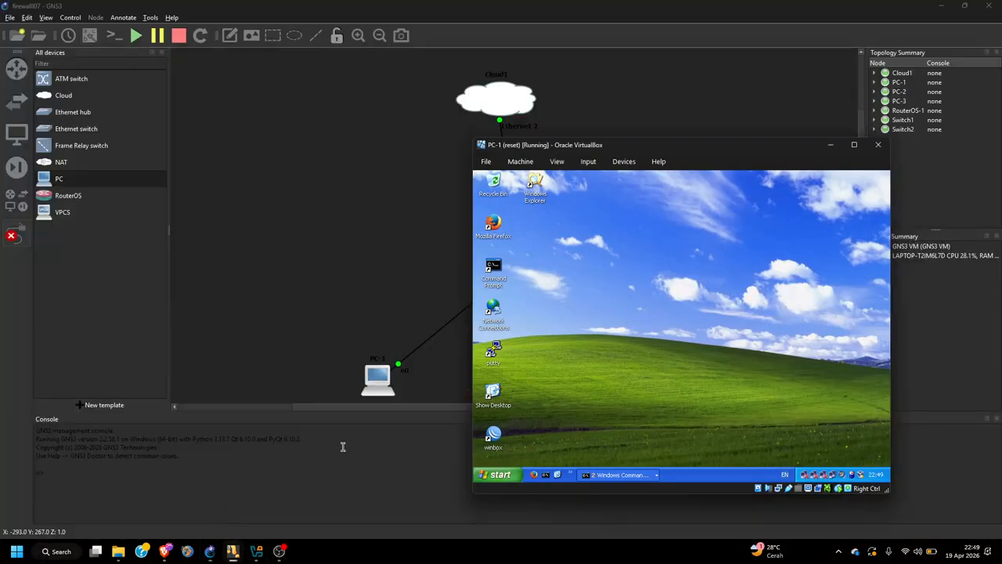
left_click(495, 435)
double_click(494, 436)
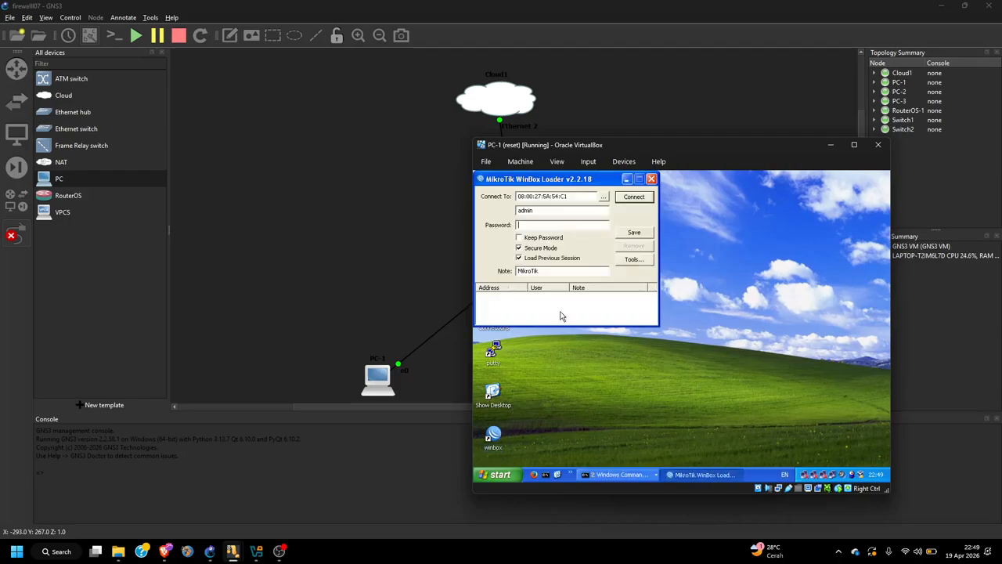
left_click(634, 198)
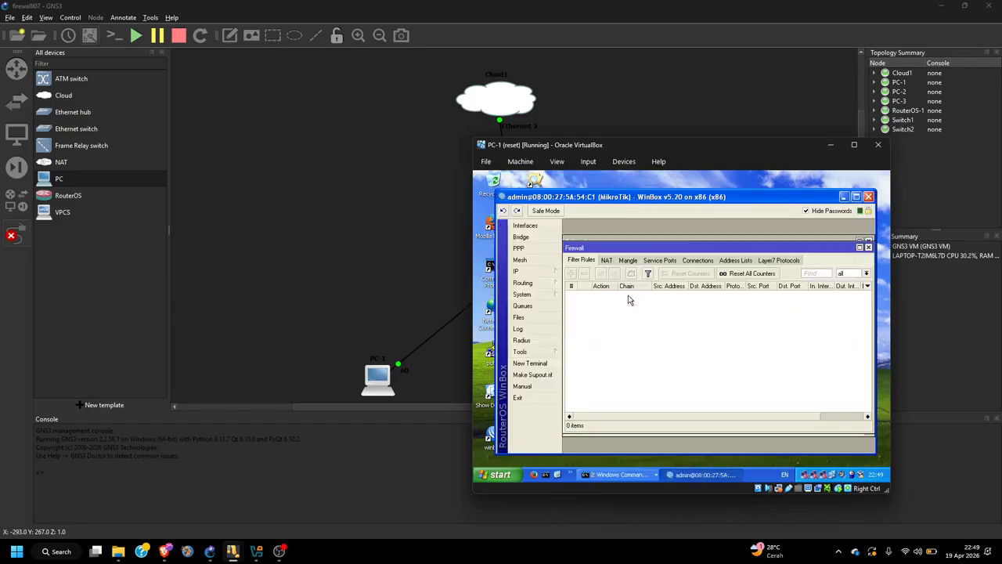
- Examine the lease status of the router's DHCP client on ether1, including address, gateway and DNS
left_click(527, 272)
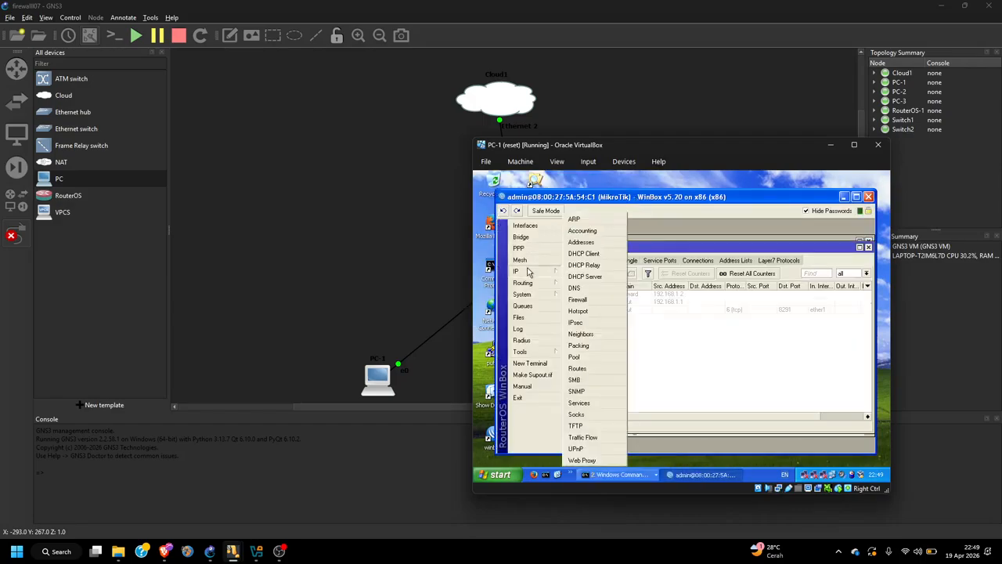
left_click(589, 255)
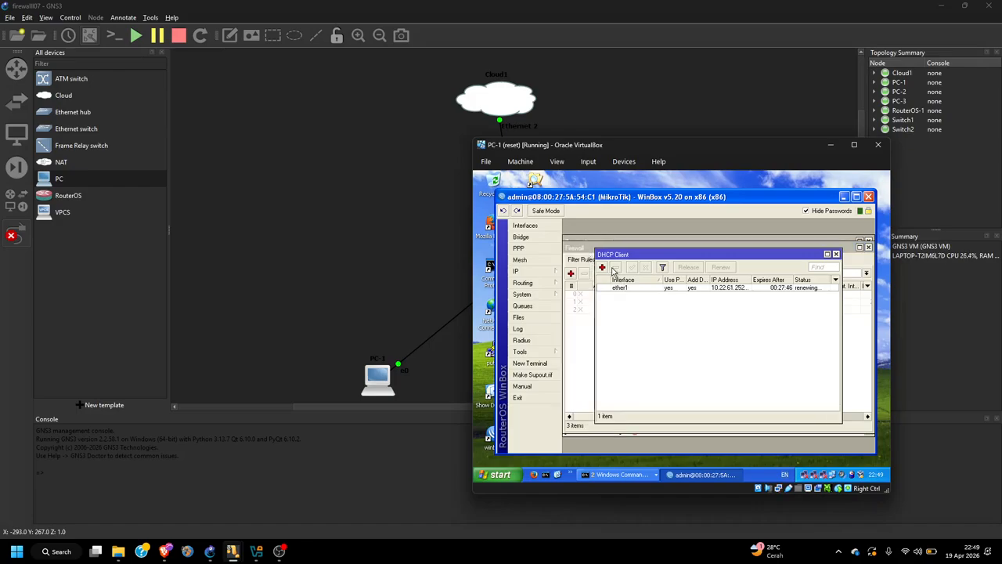
double_click(645, 290)
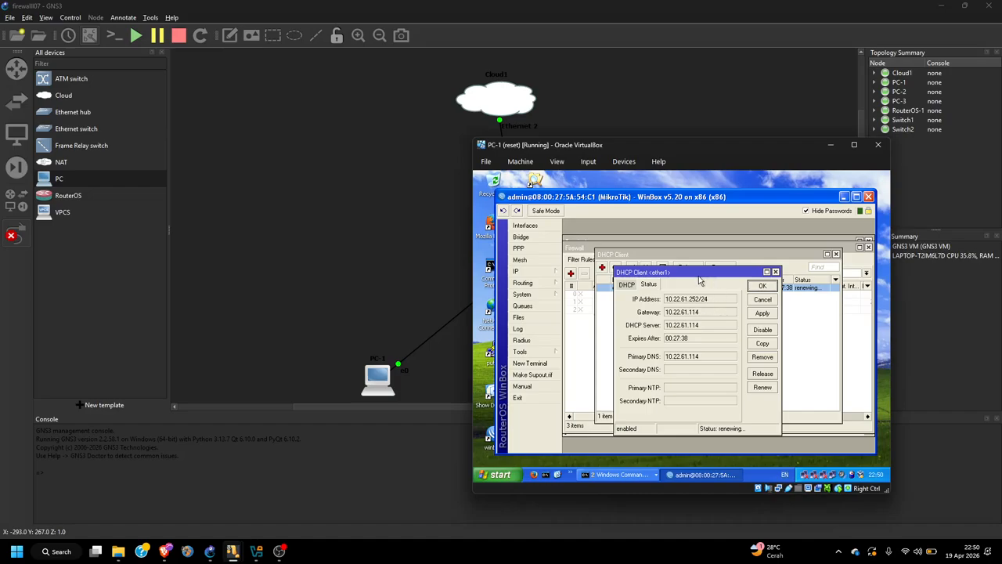
left_click(763, 286)
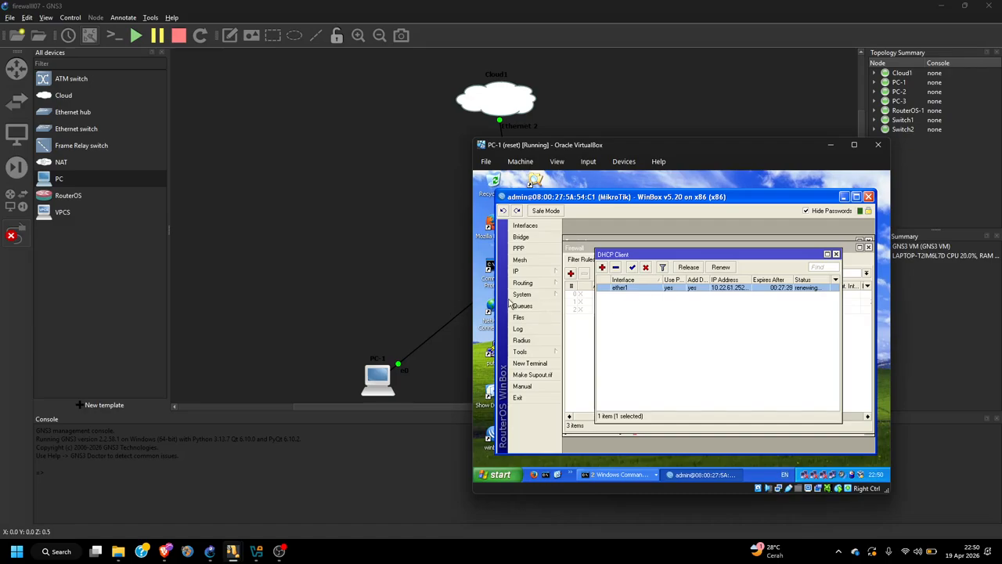
- Examine the router's IP address list and the address entry assigned to ether2
left_click(519, 271)
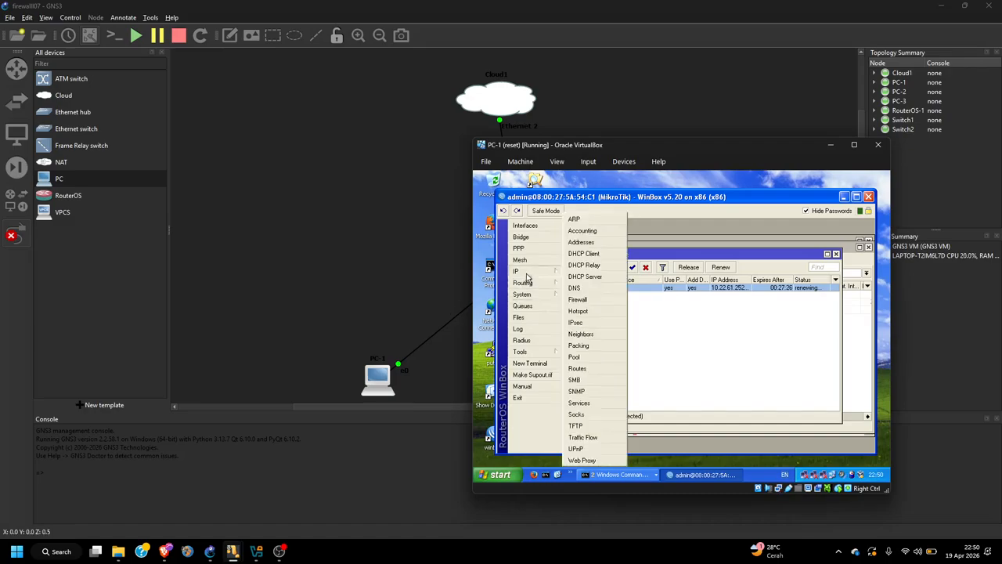
left_click(576, 243)
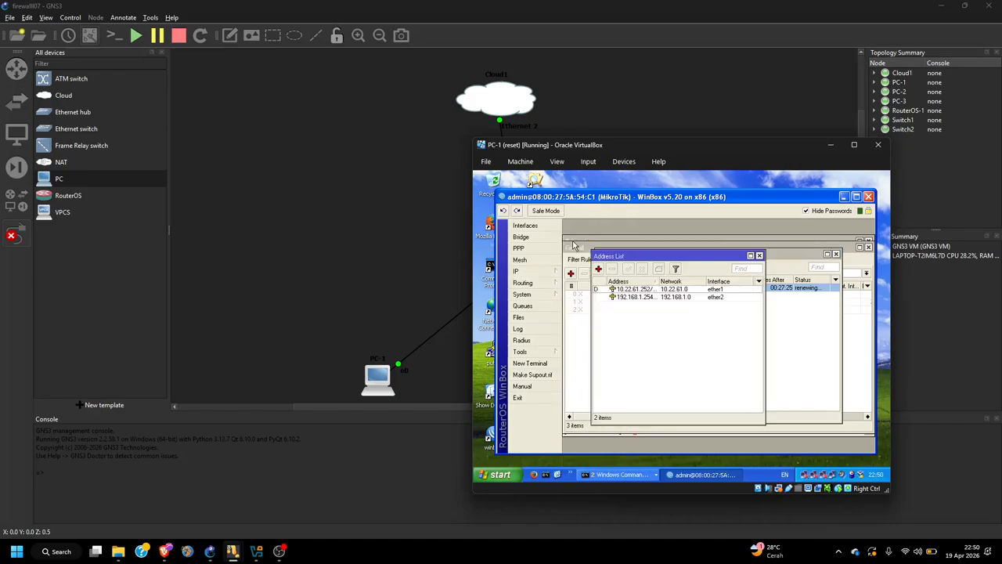
double_click(623, 299)
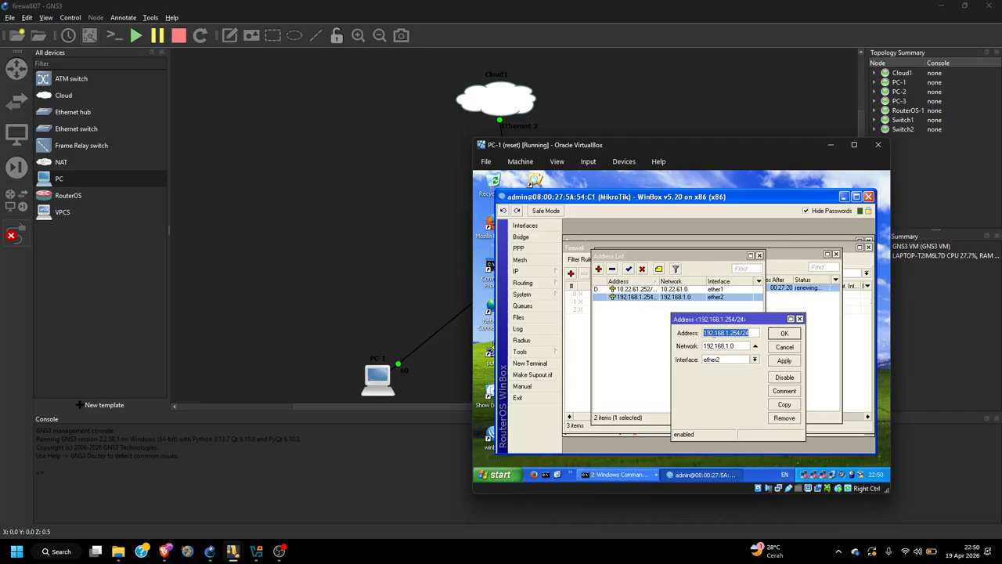
left_click(784, 334)
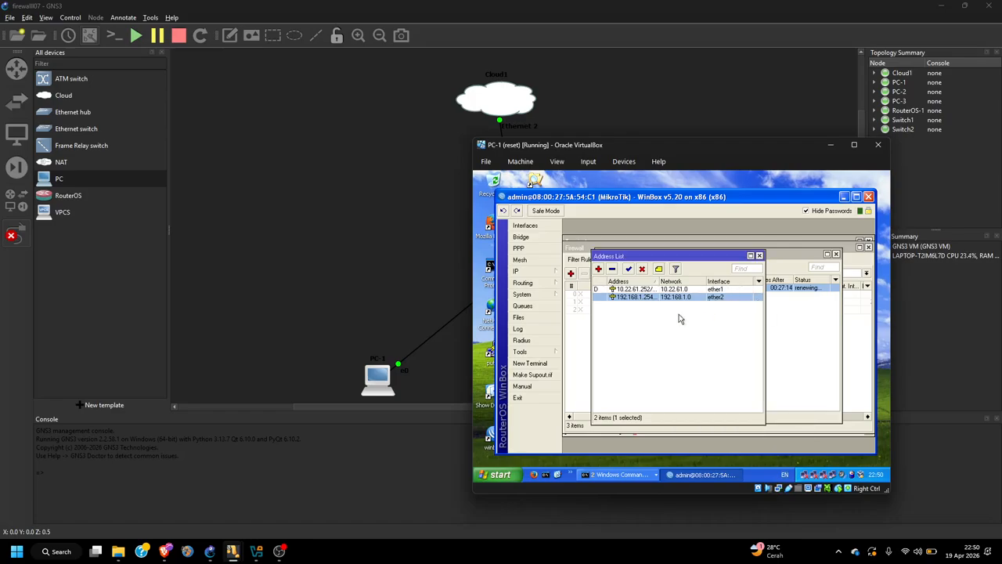
left_click(761, 256)
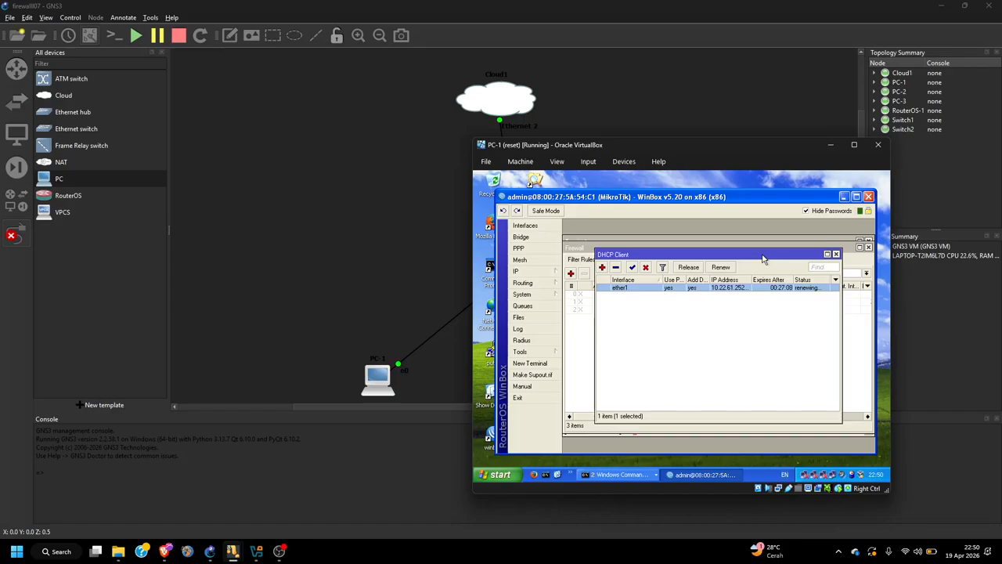
- Review the router's DNS settings, including the dynamic server and the remote requests option
left_click(525, 271)
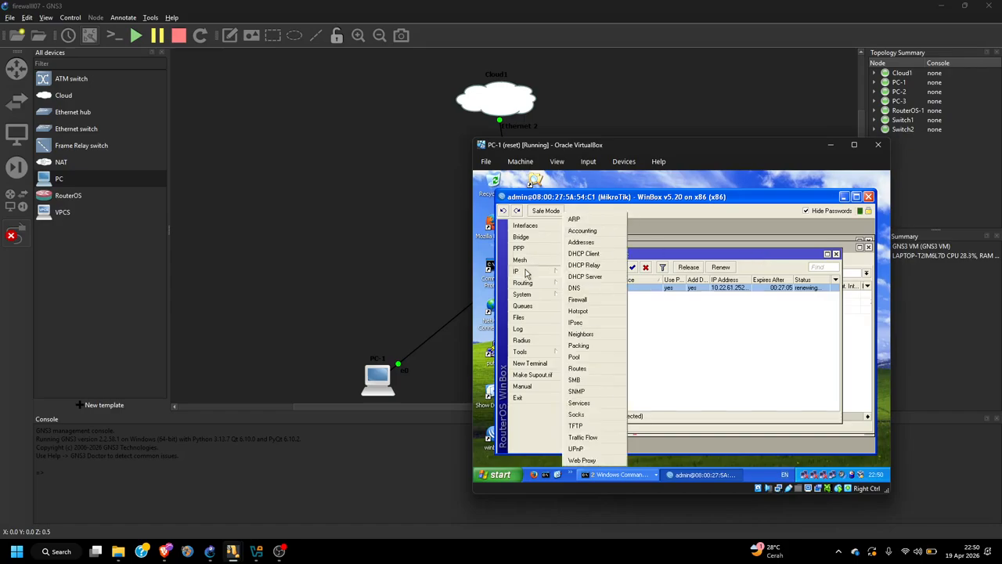
left_click(576, 288)
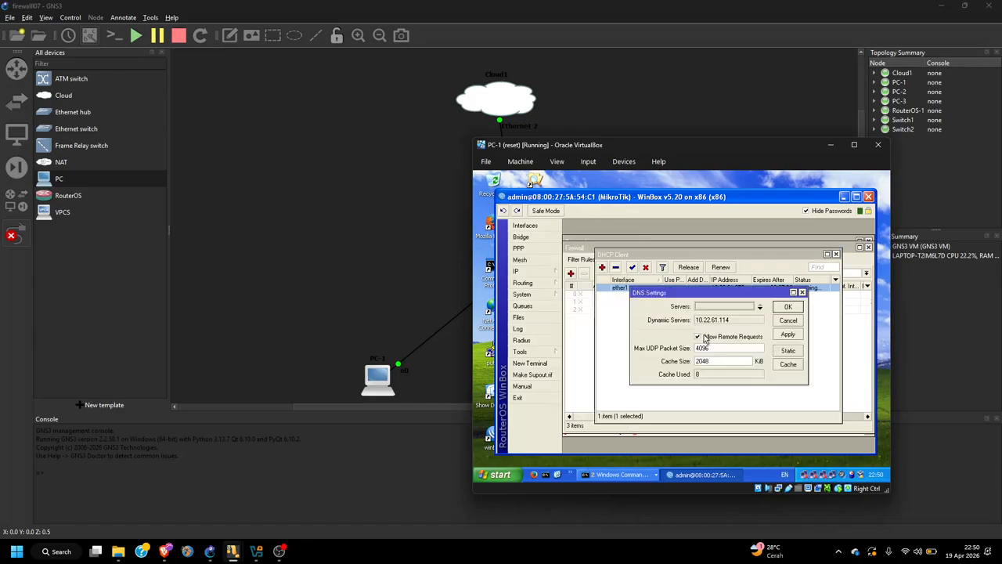
left_click(789, 308)
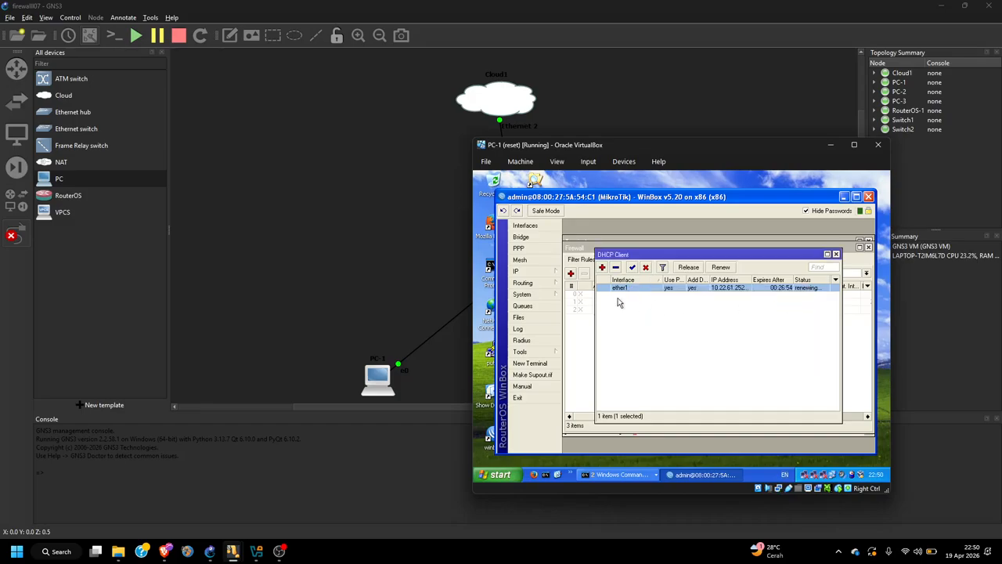
- Review the firewall's srcnat rule, its outgoing interface and available actions, keeping masquerade as the action
left_click(517, 271)
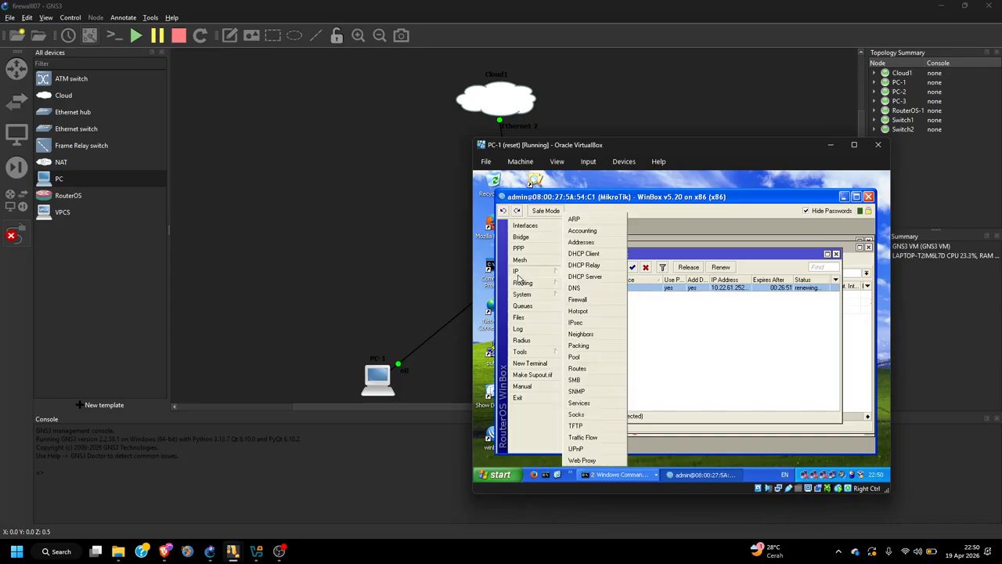
left_click(587, 301)
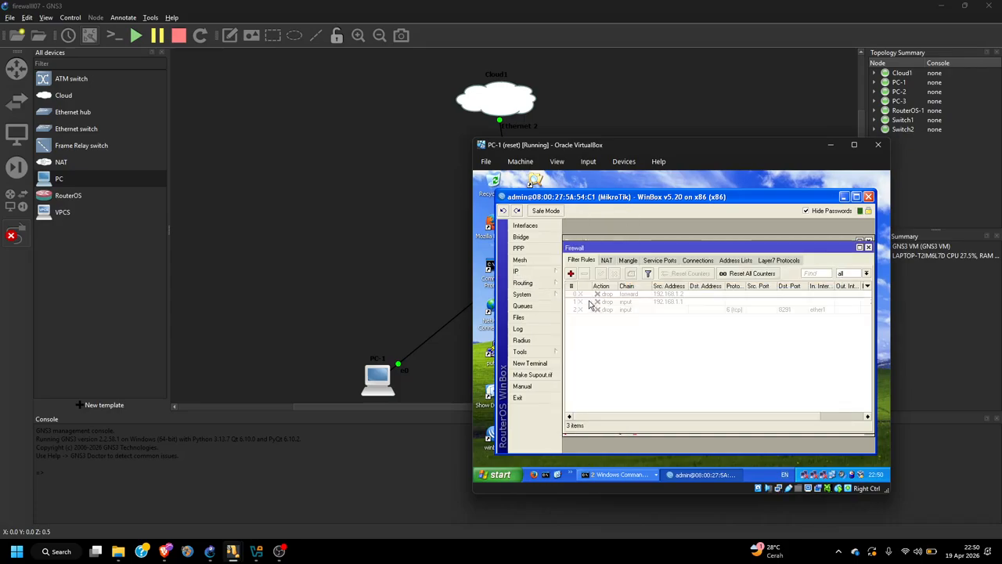
left_click(606, 260)
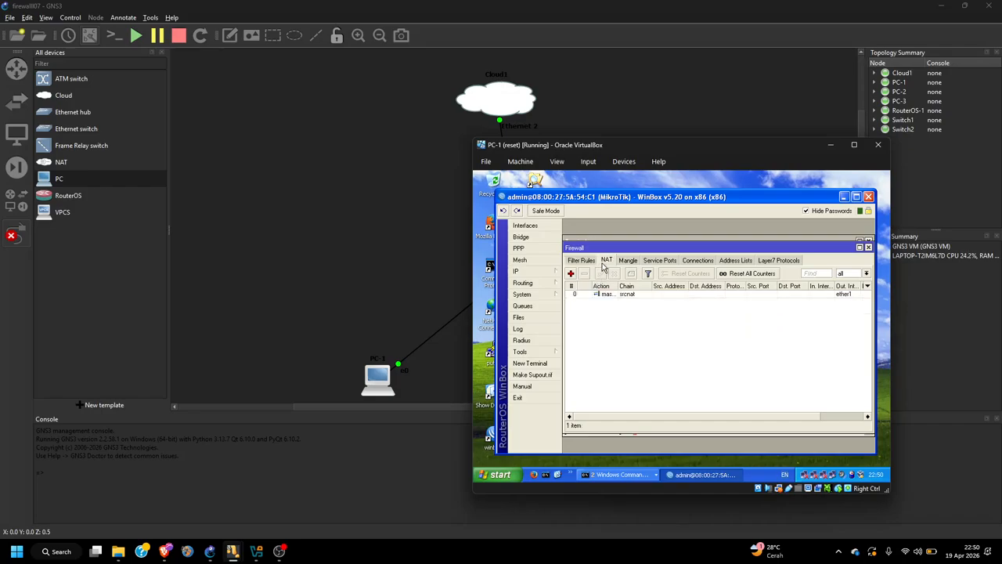
double_click(628, 294)
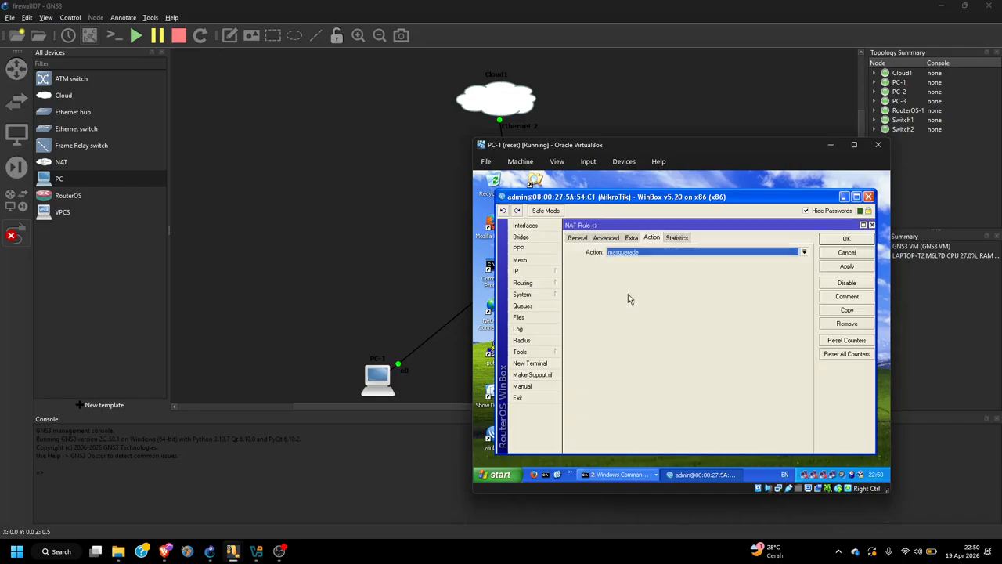
left_click(577, 238)
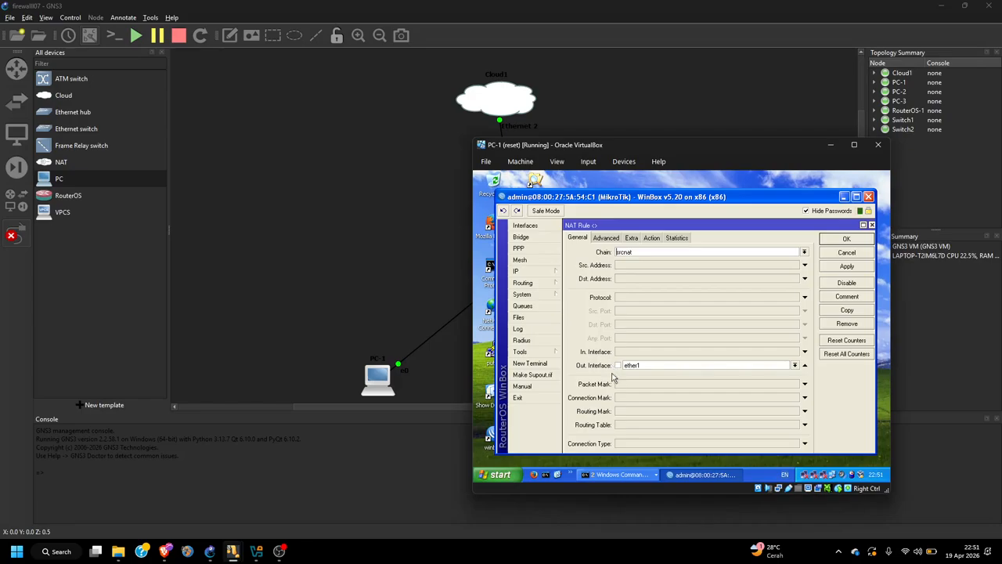
left_click(653, 238)
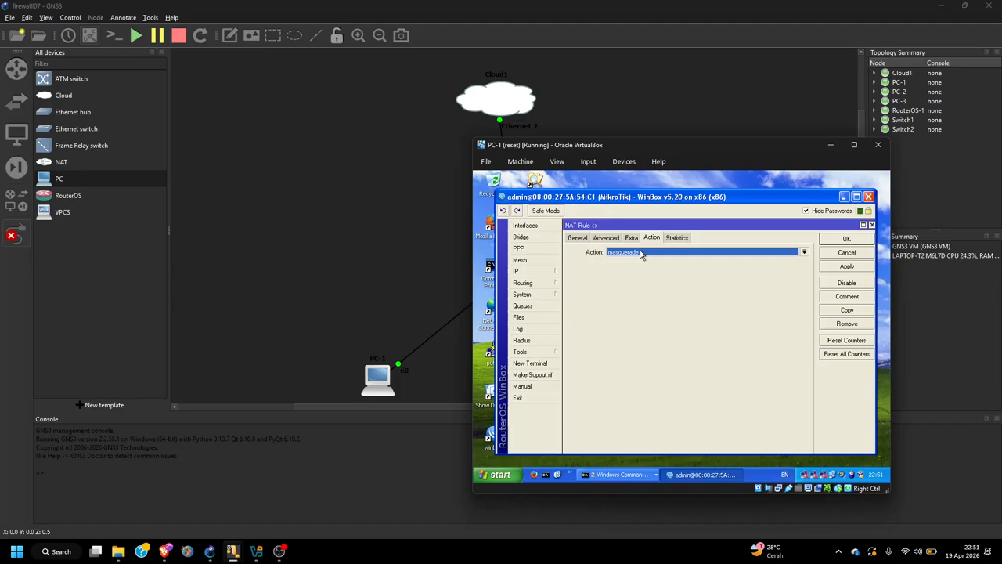
left_click(648, 252)
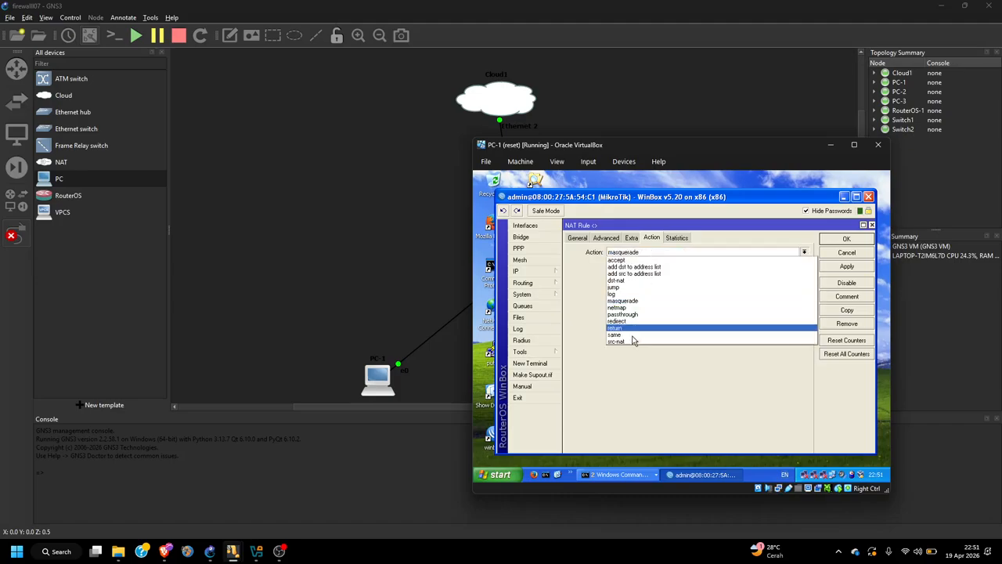
left_click(642, 301)
left_click(843, 239)
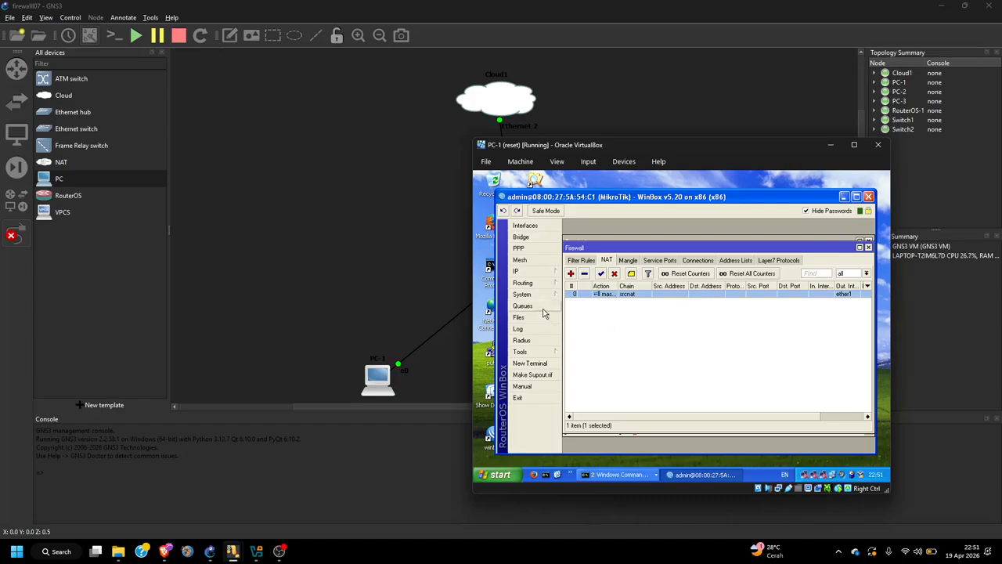
- Review PC-1's TCP/IP settings for the local area connection, including address, subnet mask, gateway and DNS server
double_click(834, 475)
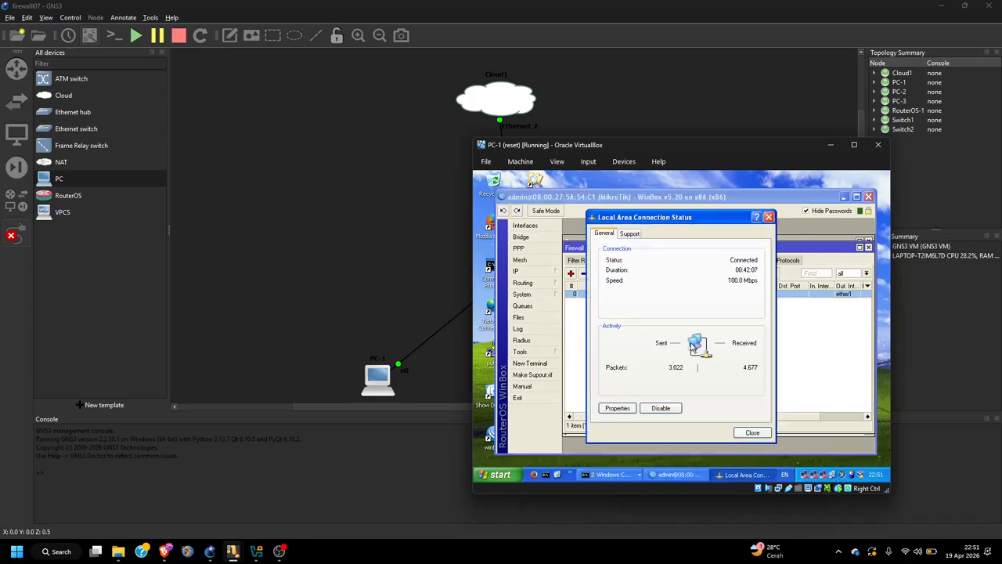
left_click(619, 409)
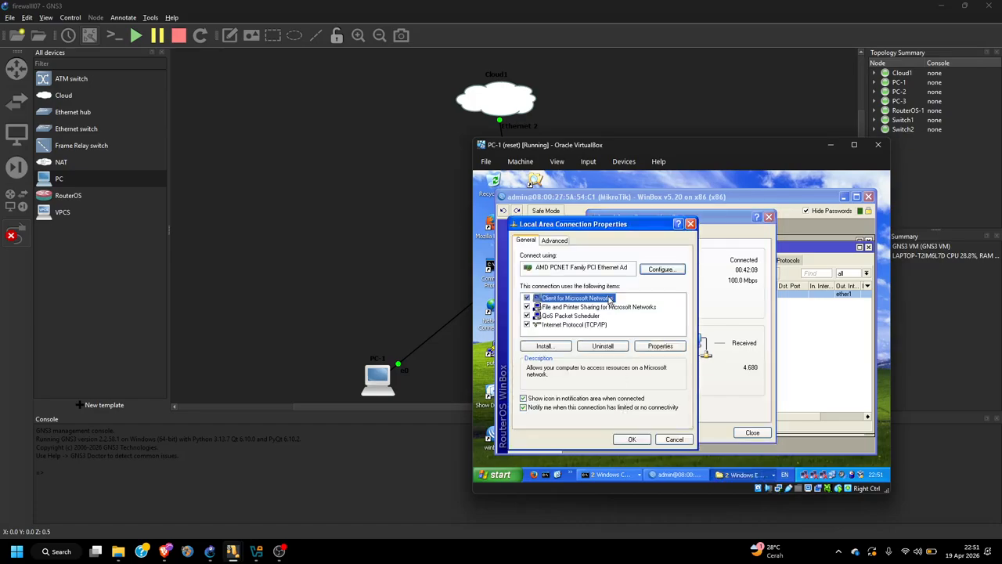
double_click(584, 325)
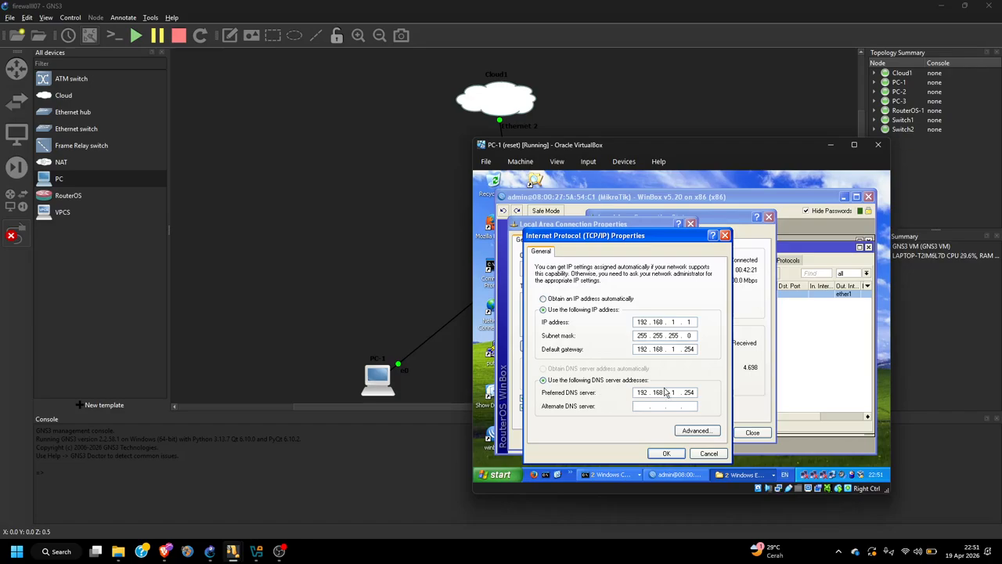
left_click(677, 454)
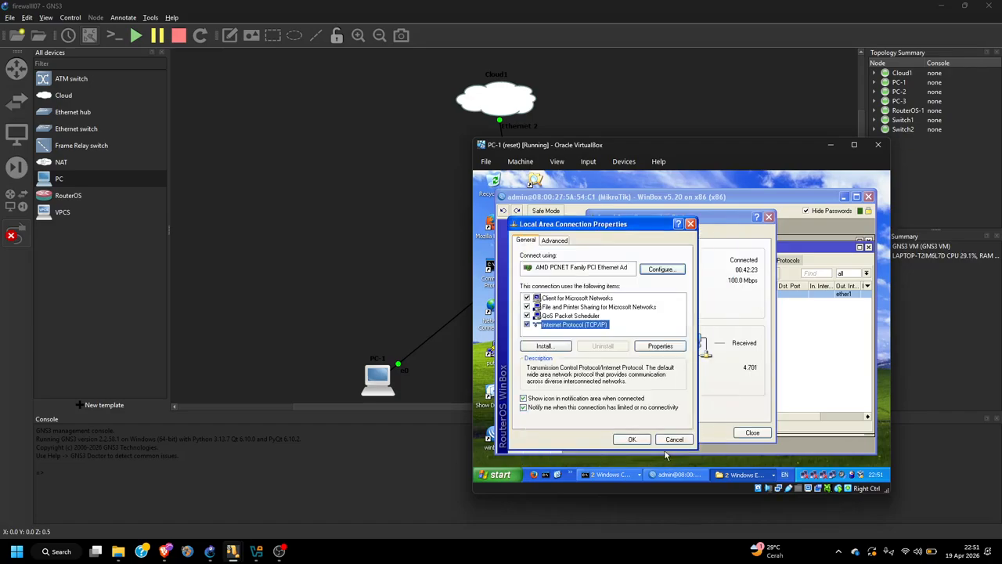
left_click(634, 440)
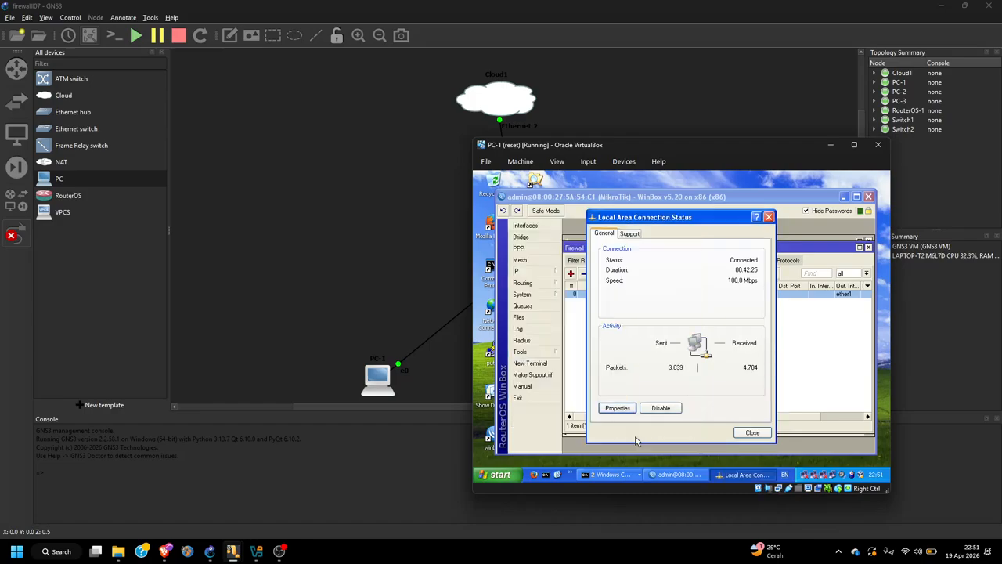
left_click(744, 436)
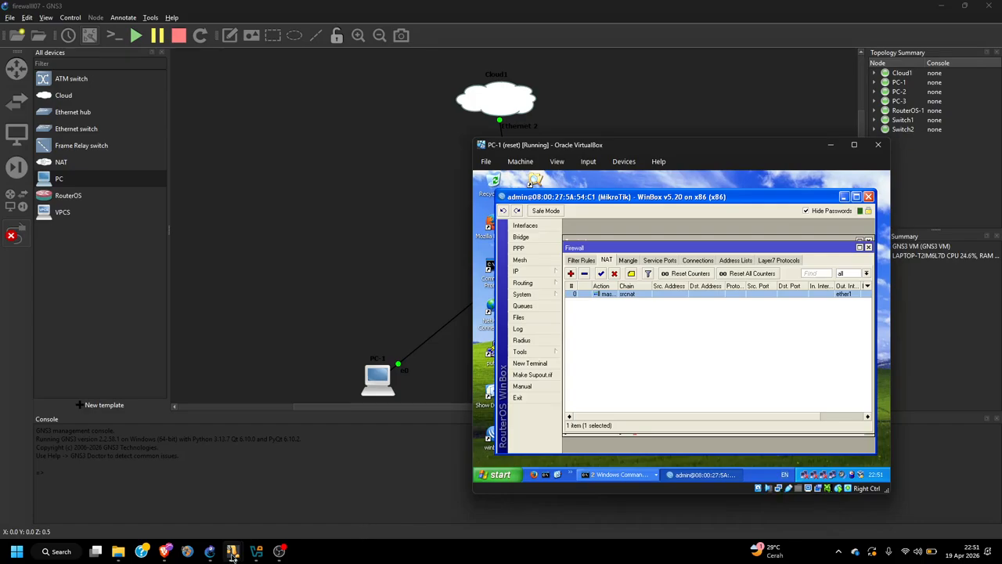
- Switch to the PC-2 virtual machine and review its local area connection's TCP/IP address, gateway and DNS settings
mouse_move(238, 542)
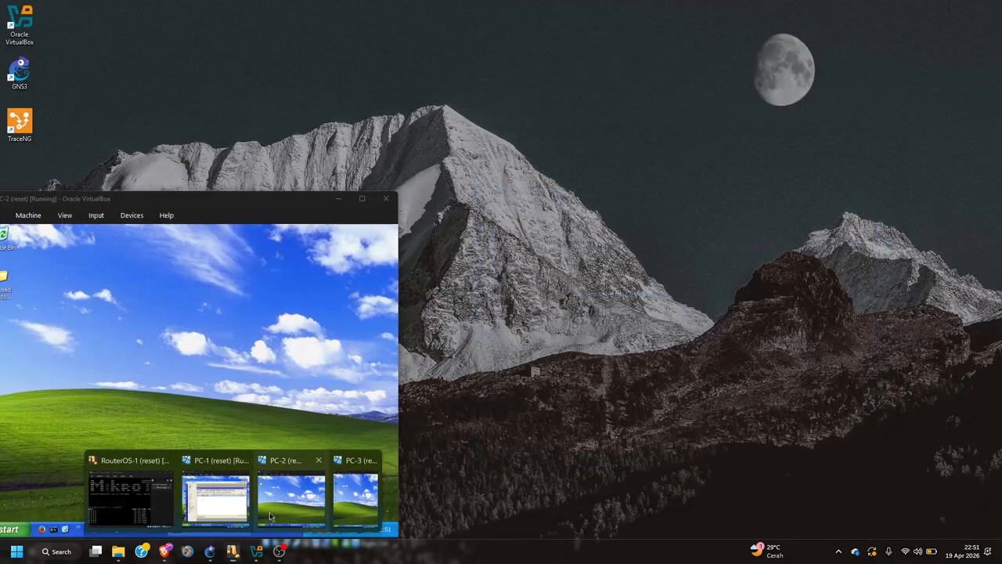
left_click(269, 512)
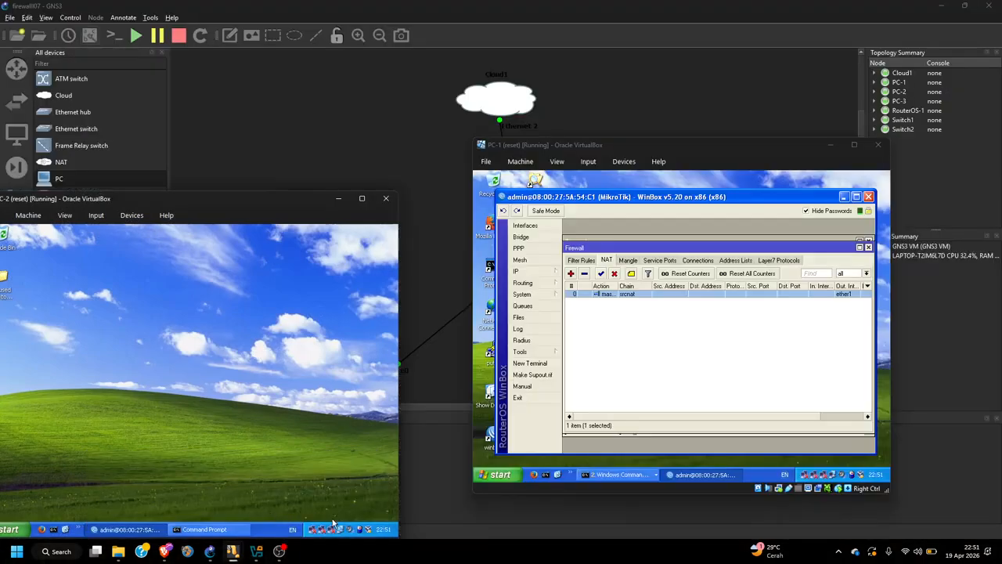
double_click(345, 531)
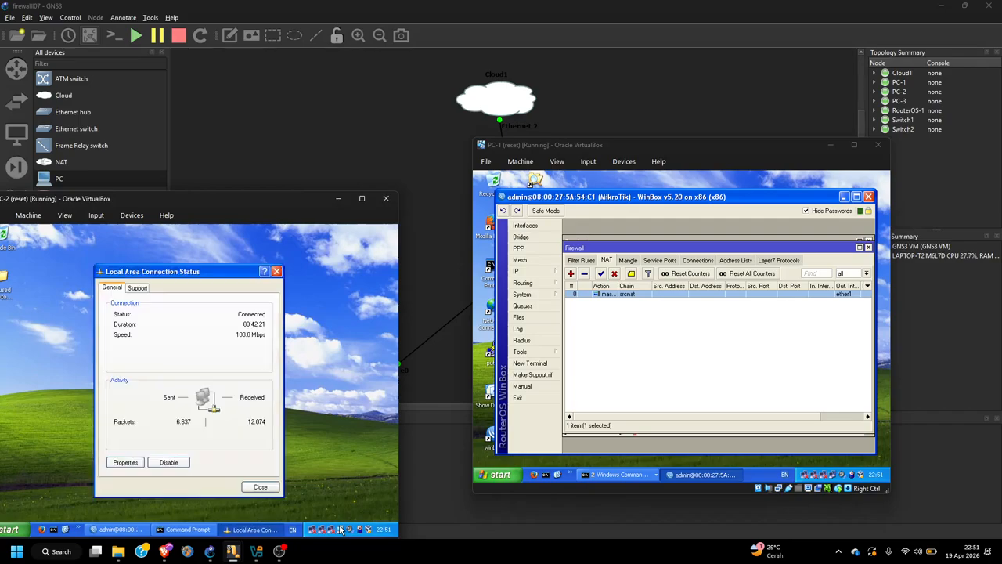
left_click(119, 462)
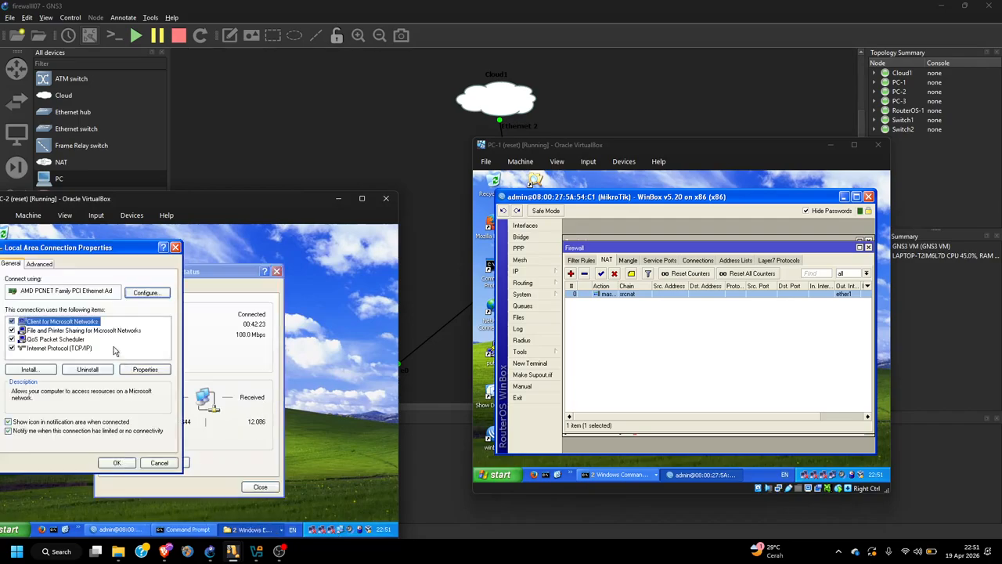
double_click(78, 352)
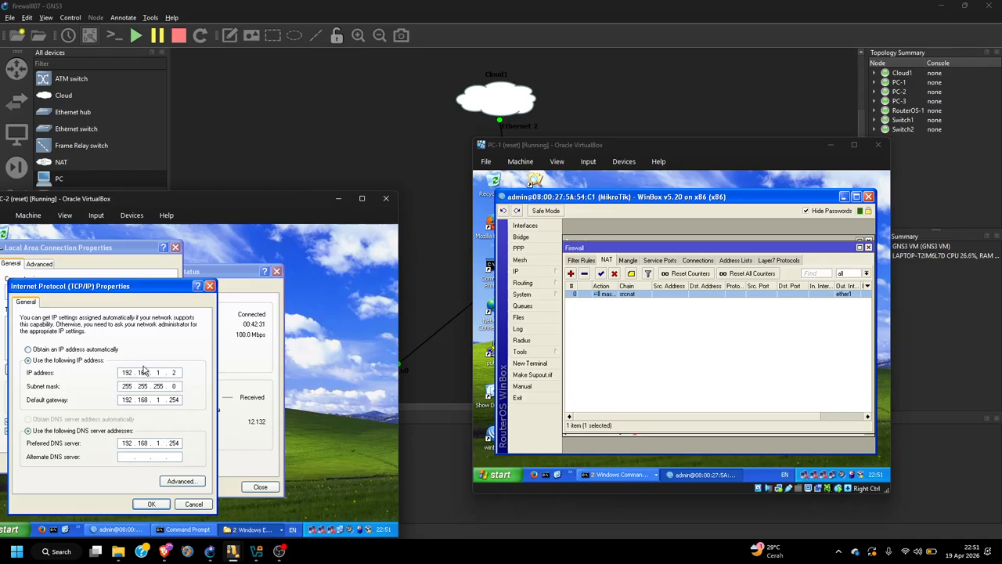
left_click(153, 504)
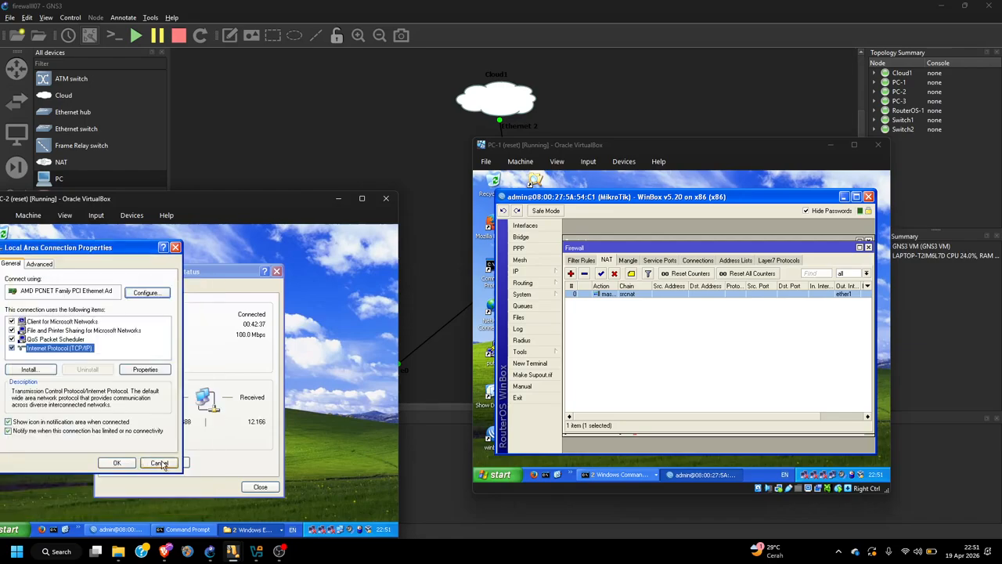
left_click(116, 463)
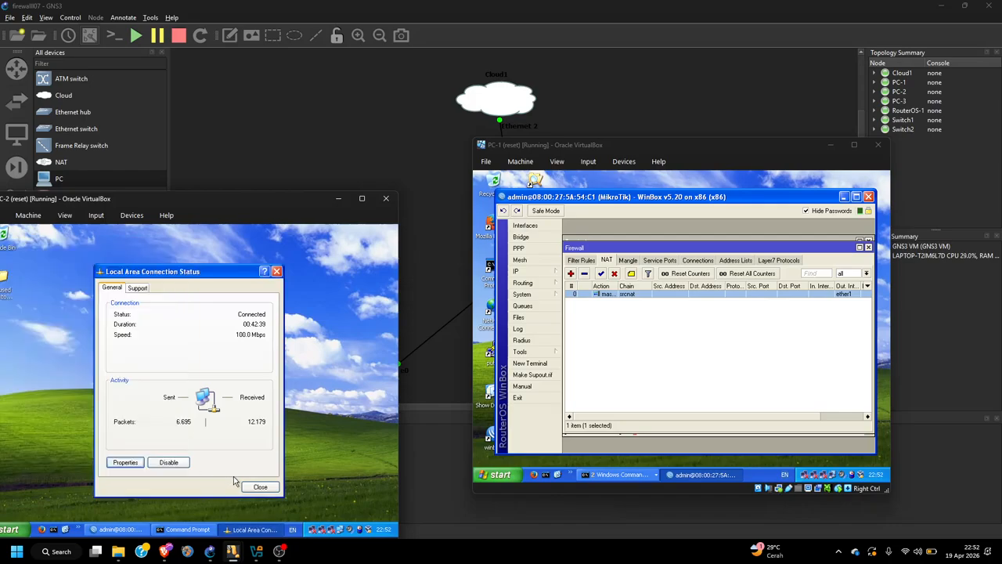
left_click(259, 486)
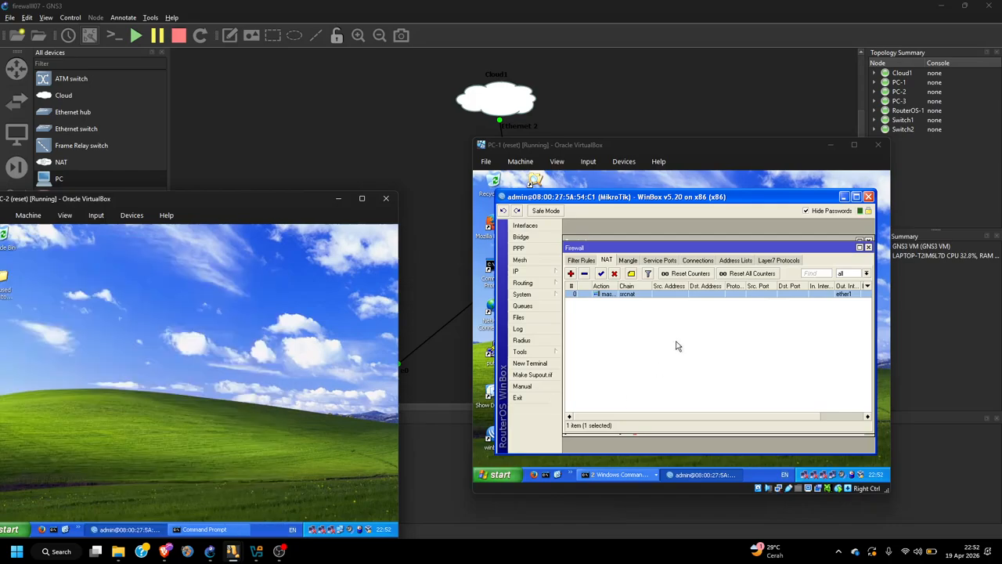
- Minimize WinBox on PC-1 and test its internet connectivity by pinging 8.8.8.8 from a new command prompt
left_click(843, 197)
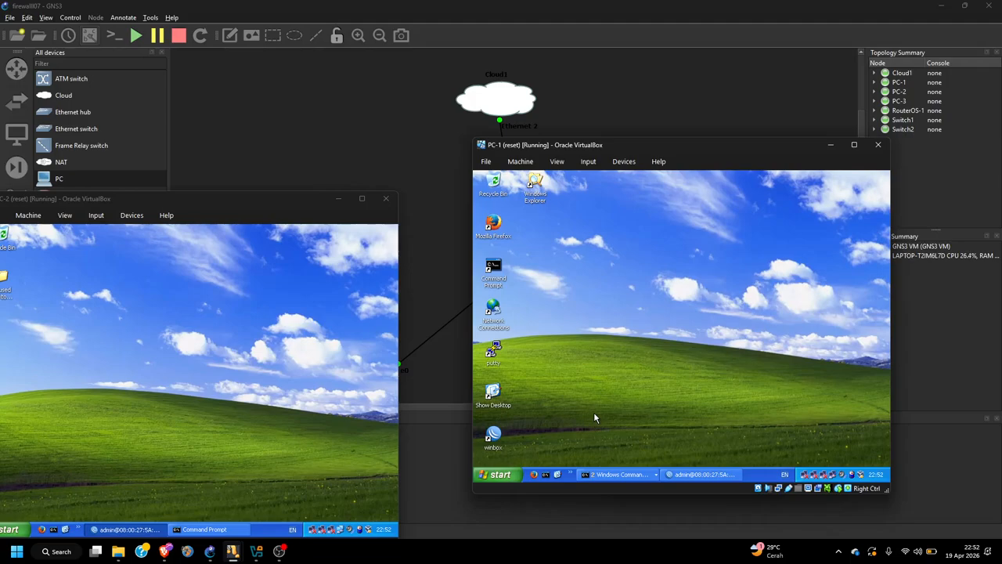
left_click(546, 475)
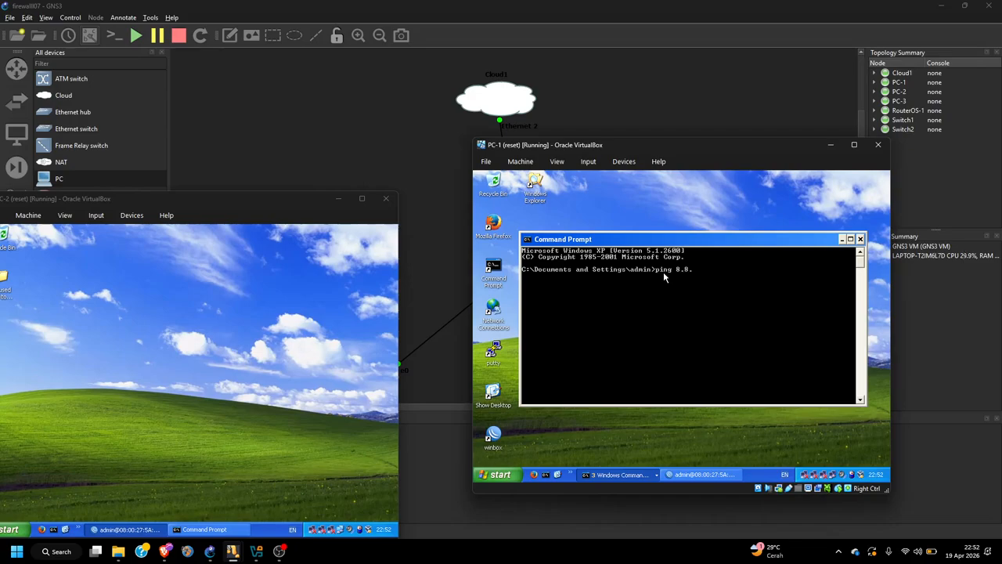
type("ping 8.8.8.8")
key("Return")
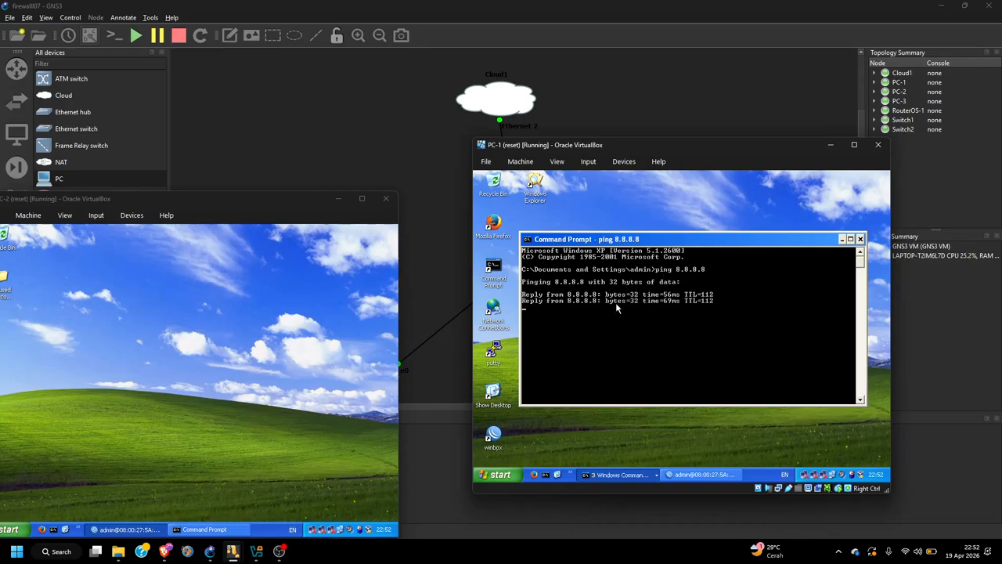
- Test PC-2's connectivity from a new command prompt by pinging 8.8.8.8 and the gateway 192.168.1.254
left_click(53, 530)
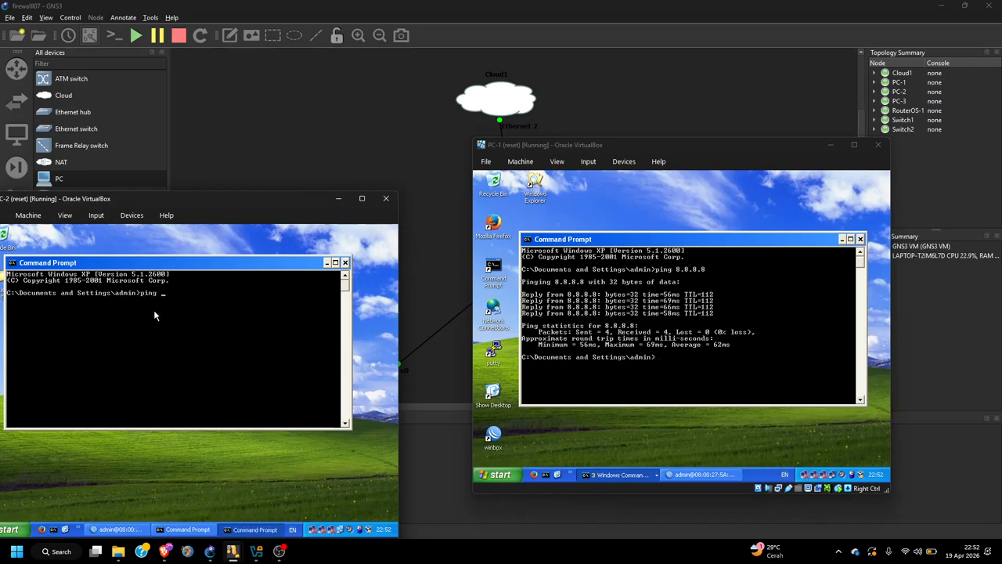
type("ping 8.8.8.8")
key("Return")
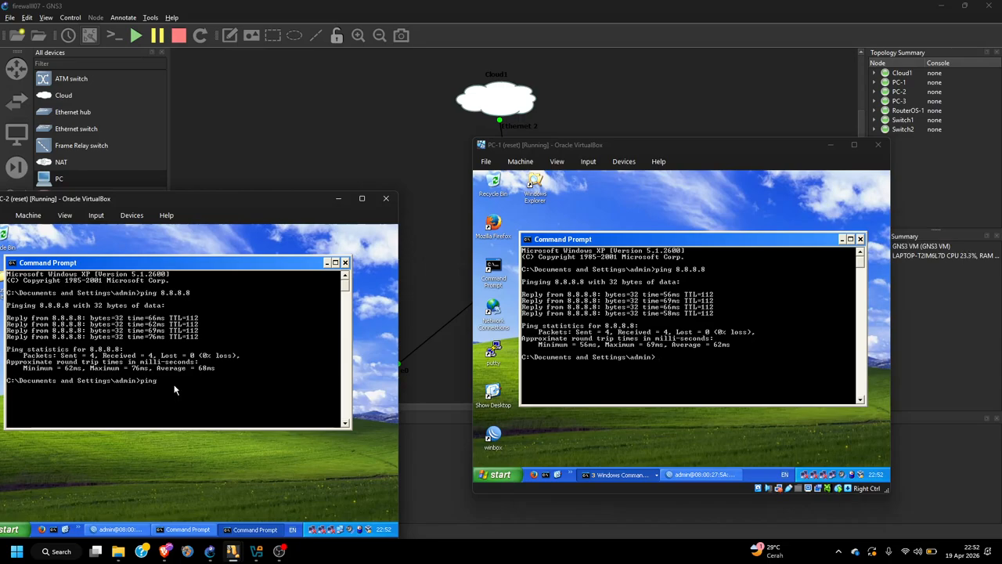
type("2.168.1.254")
key("Return")
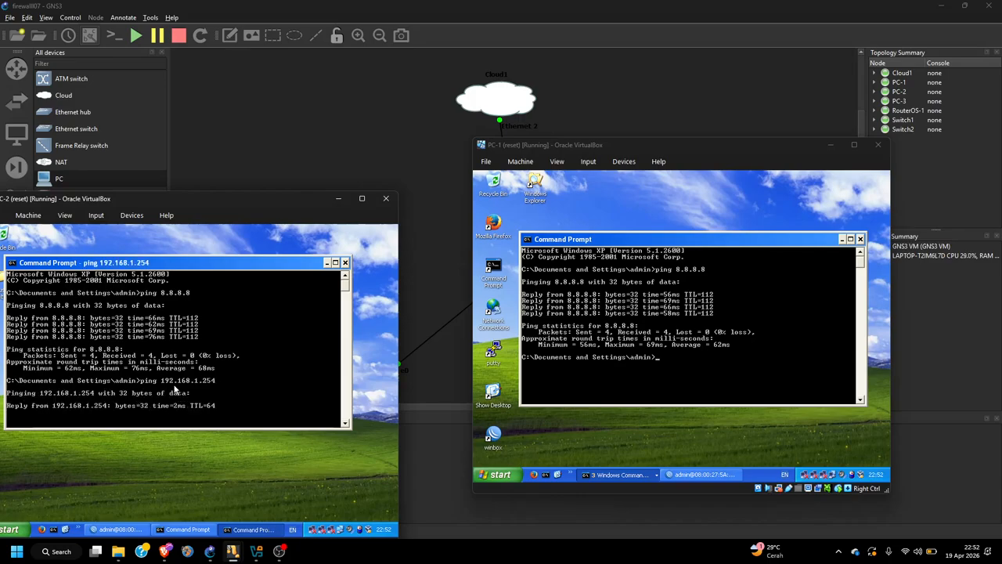
- Ping the gateway 192.168.1.254 from PC-1's command prompt
left_click(673, 354)
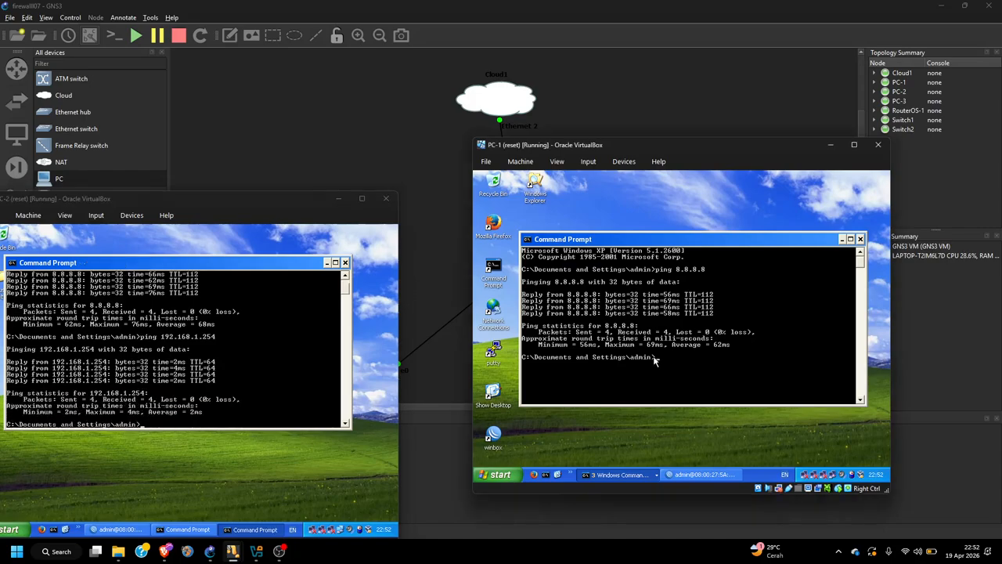
type("ping 192.168.1.254")
key("Return")
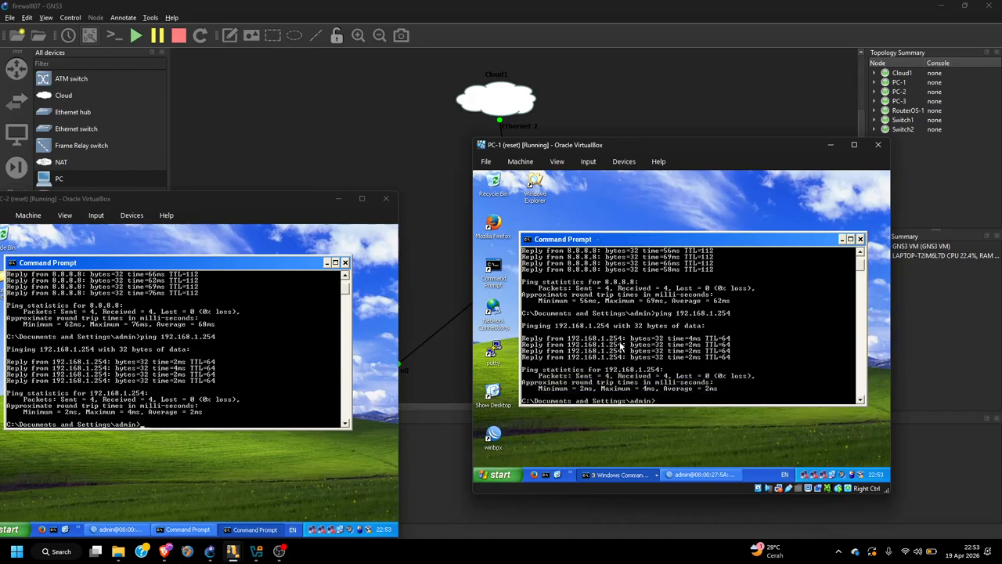
- Bring up the PC-3 virtual machine, and look up the router's ether1 address entry in WinBox on PC-1
mouse_move(233, 551)
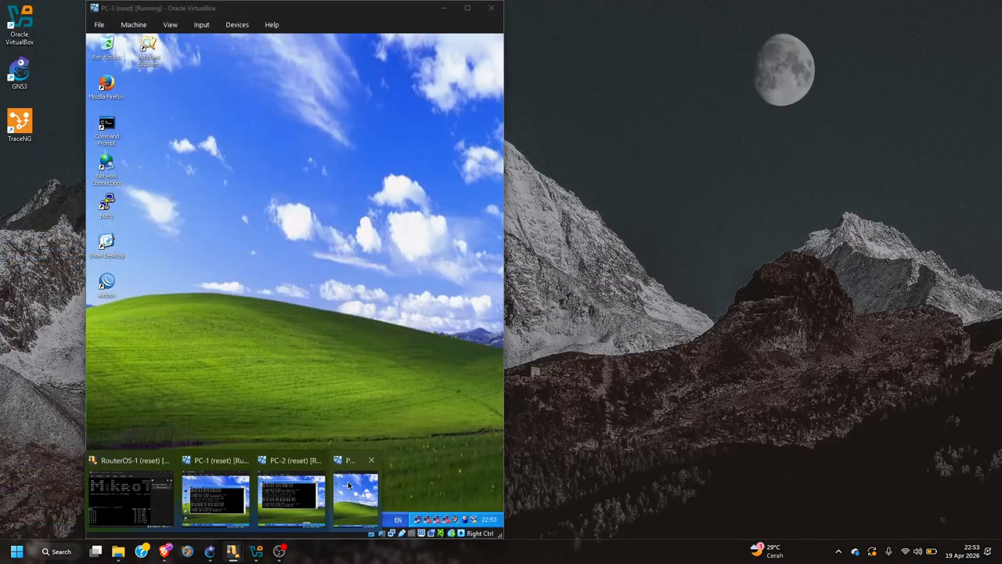
left_click(349, 486)
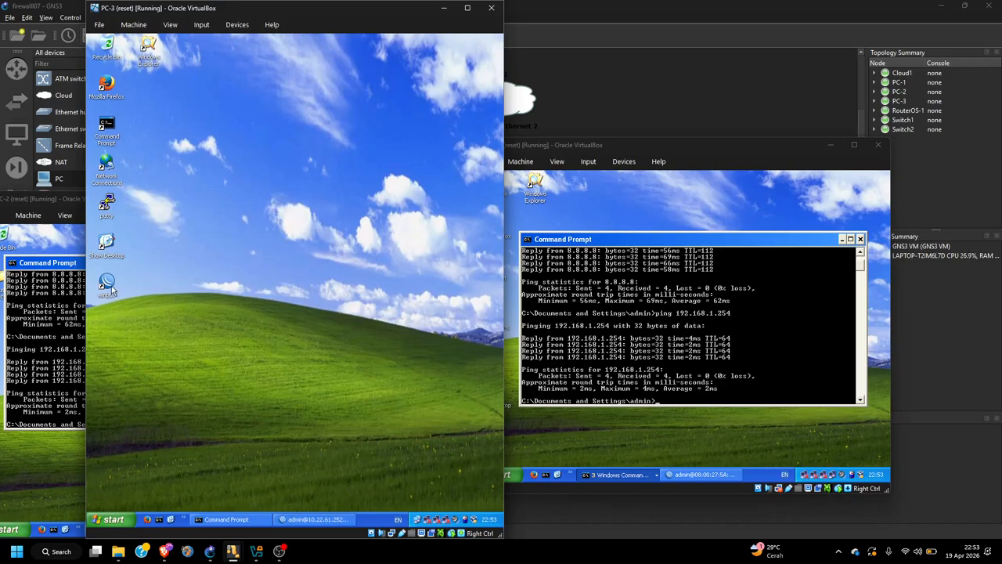
left_click(686, 472)
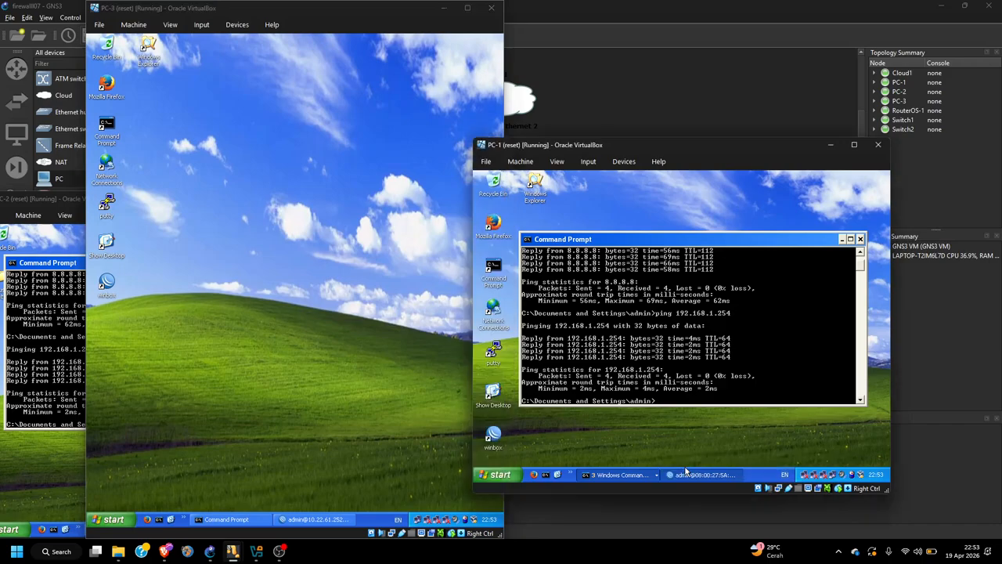
left_click(528, 273)
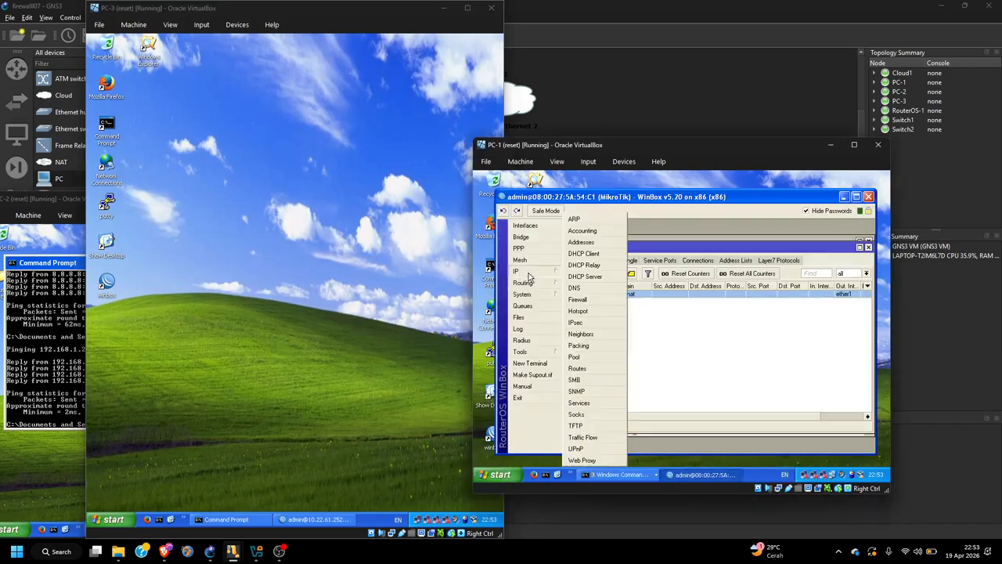
left_click(578, 242)
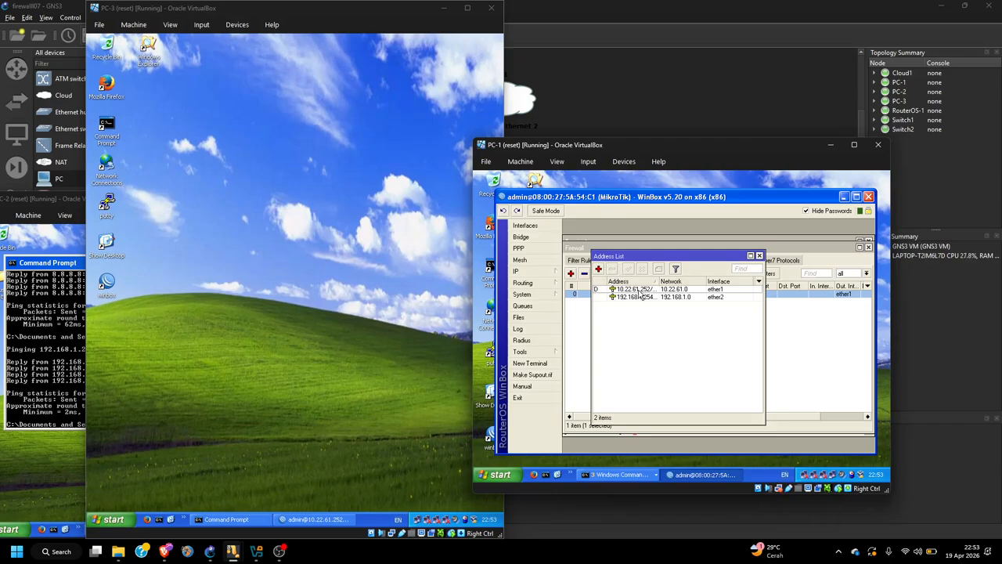
double_click(637, 291)
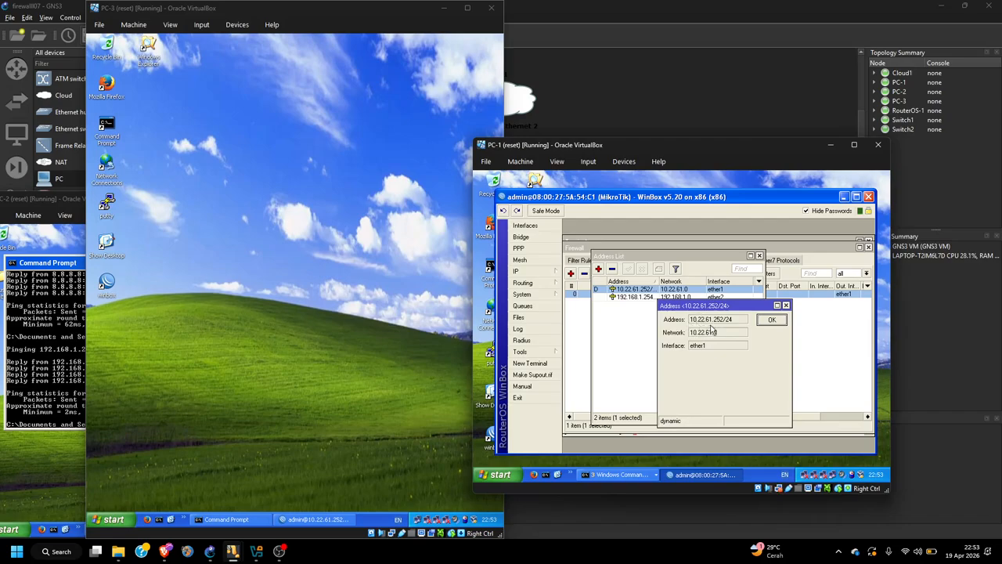
- Launch WinBox on PC-3 and connect to the router at 10.22.61.252 as admin
double_click(107, 281)
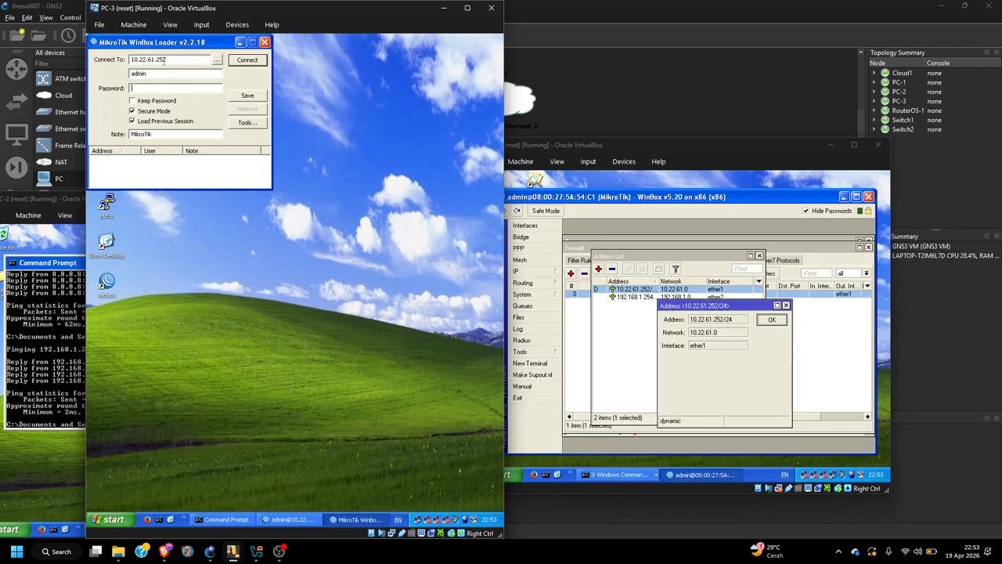
left_click(241, 60)
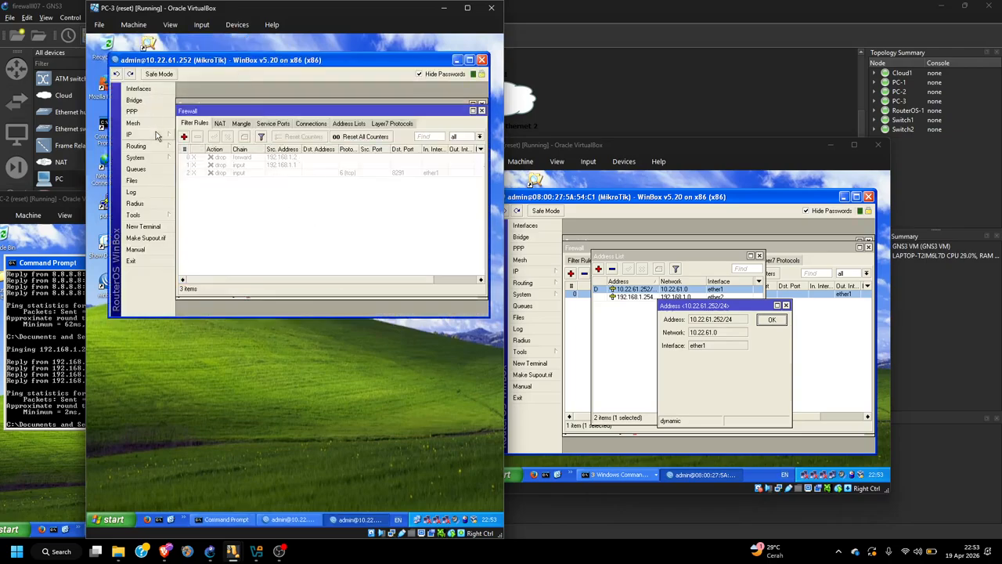
left_click(156, 136)
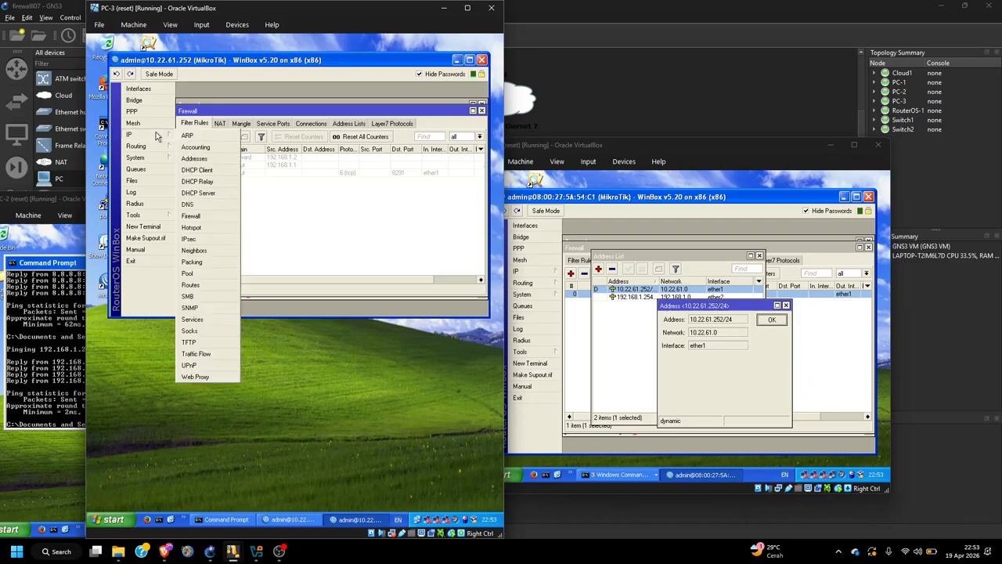
left_click(313, 227)
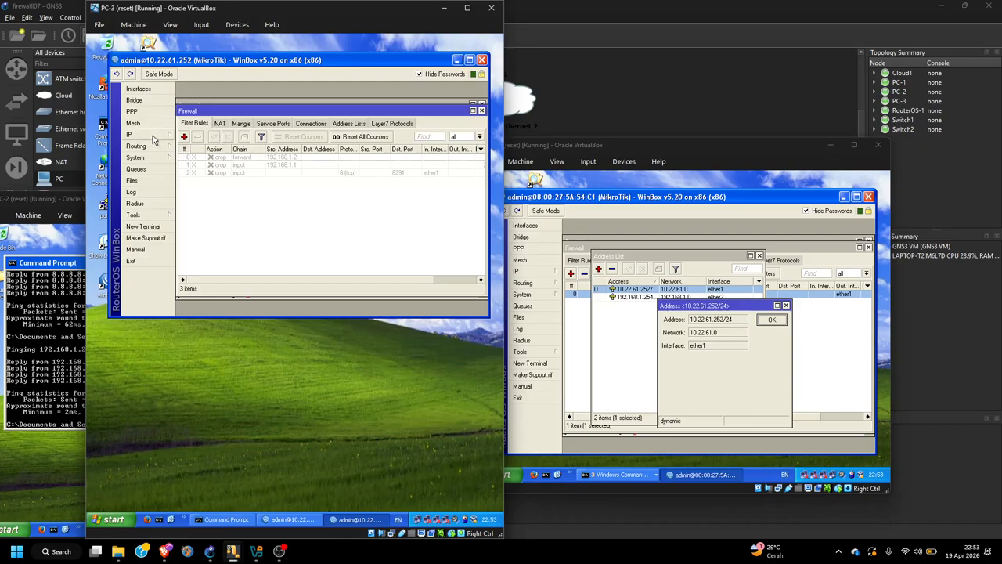
- Close the leftover address windows in PC-3's WinBox and bring up the router's firewall filter rules
left_click(482, 112)
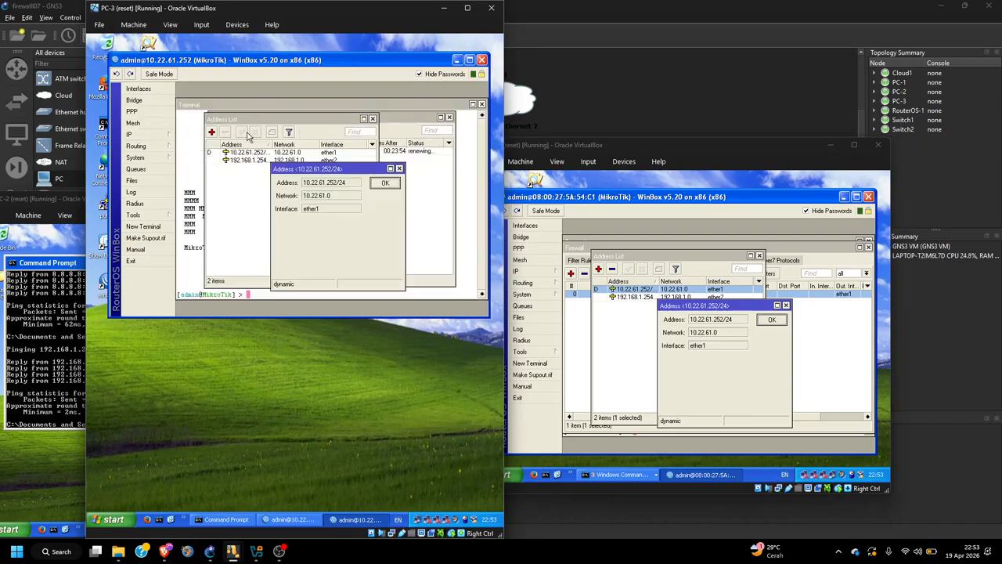
left_click(399, 168)
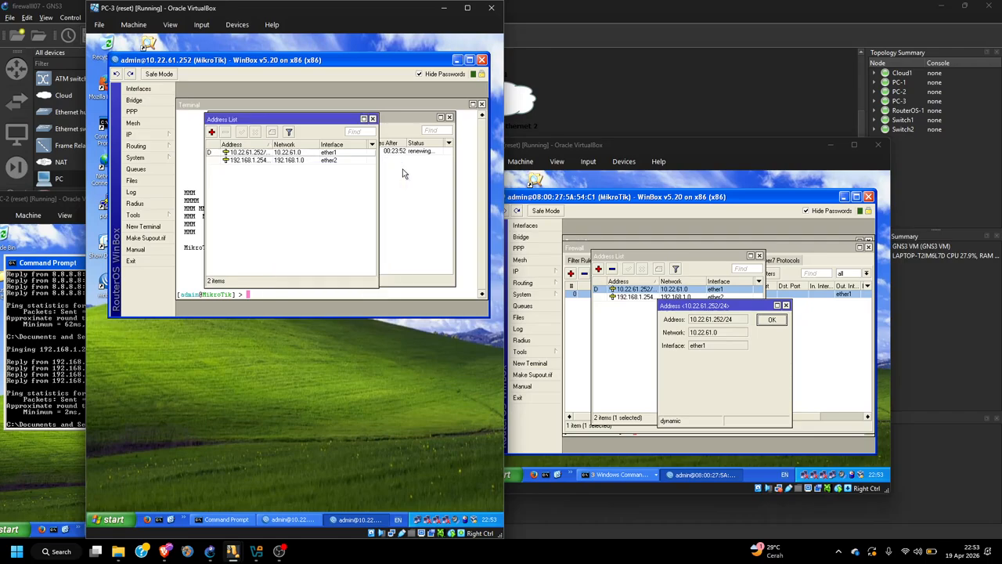
left_click(372, 118)
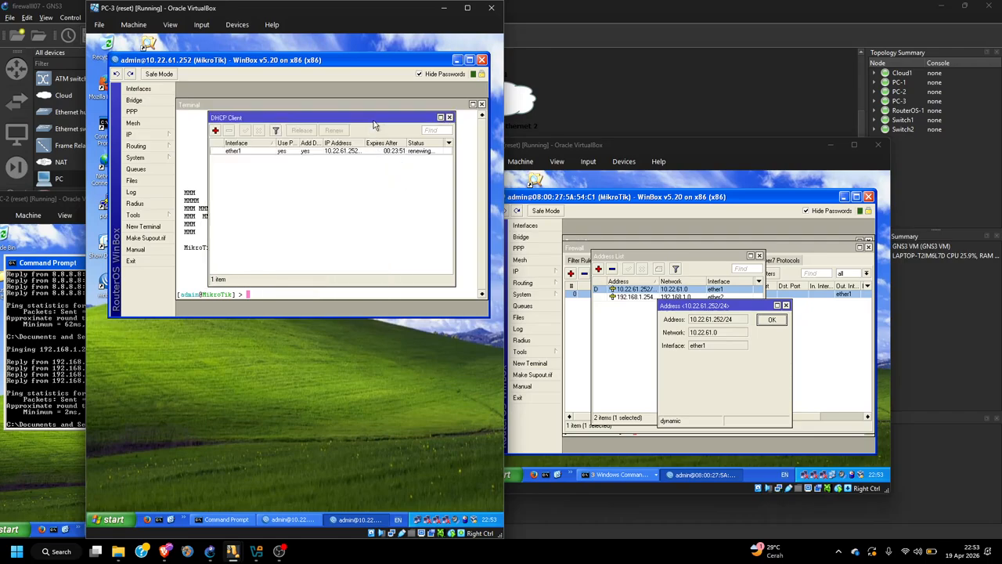
left_click(141, 135)
left_click(196, 216)
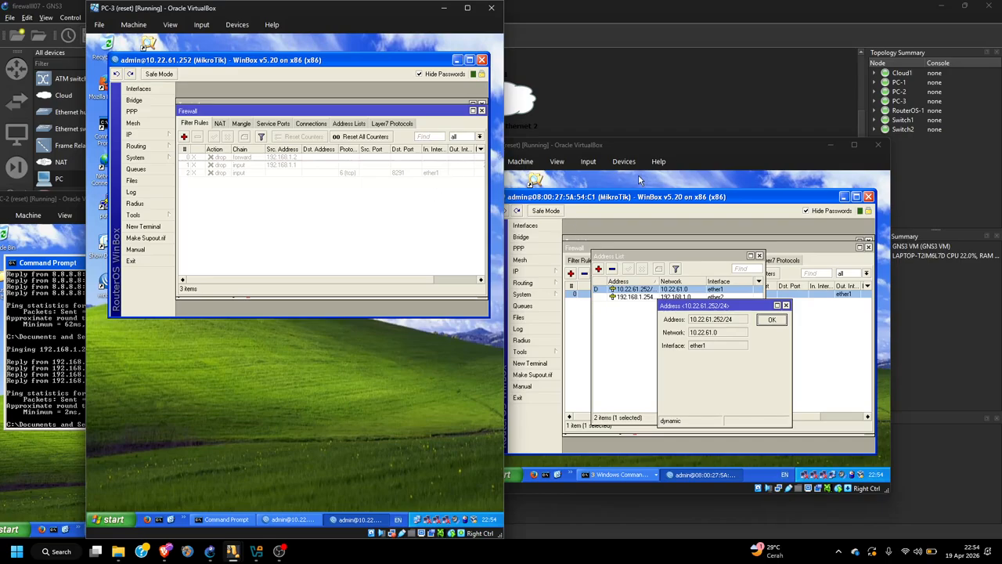
- Maximize the PC-1 virtual machine and open the firewall filter rules in its WinBox session
left_click(688, 150)
double_click(688, 150)
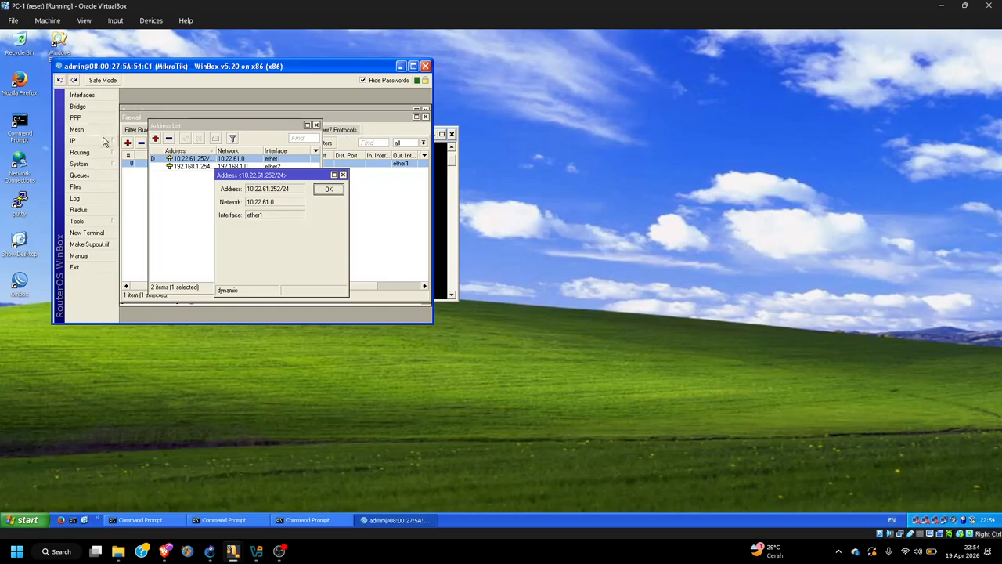
left_click(104, 140)
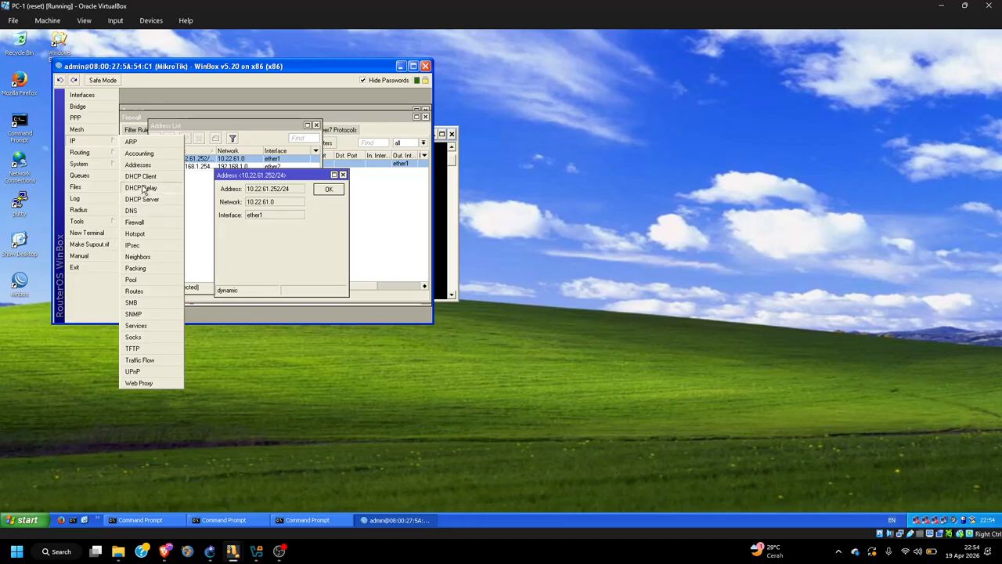
left_click(141, 223)
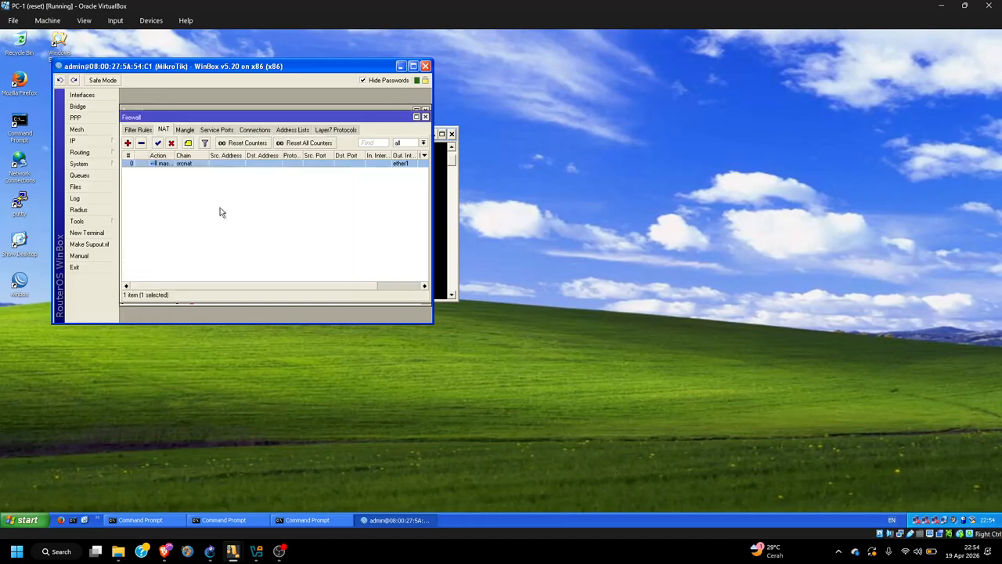
left_click(139, 129)
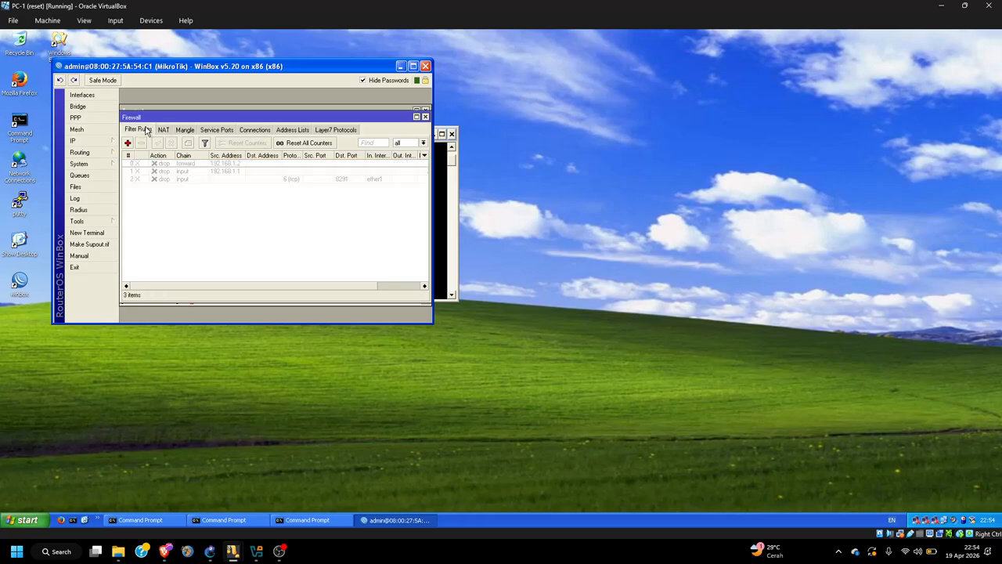
- Enable the forward-chain drop rule for source 192.168.1.2 and review its general and action settings
left_click(210, 164)
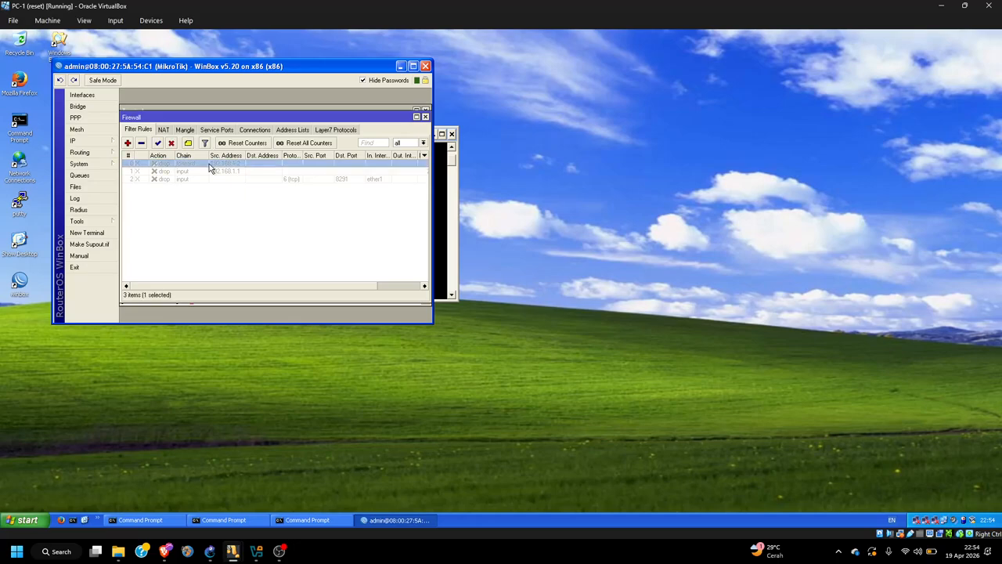
left_click(161, 145)
double_click(199, 164)
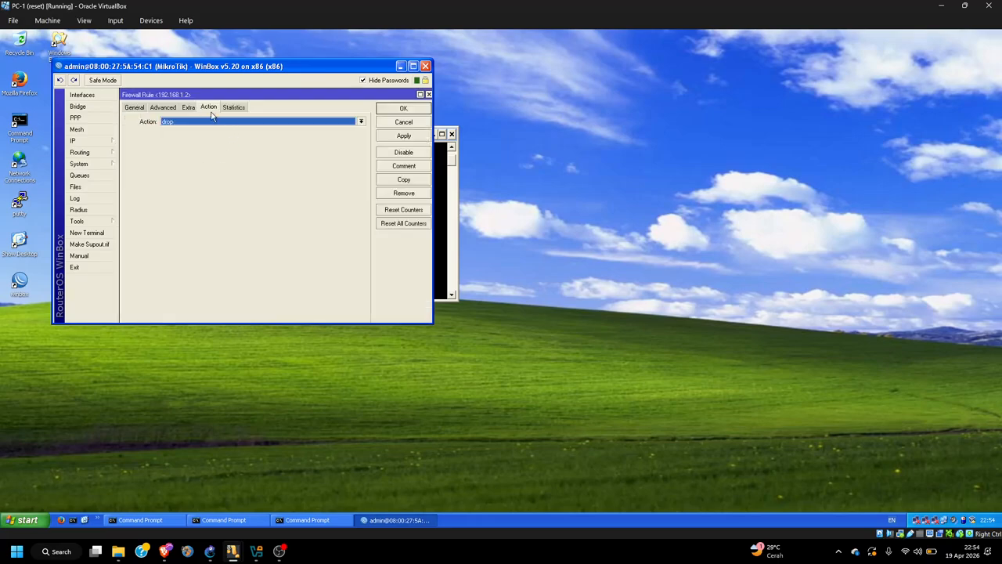
left_click(135, 107)
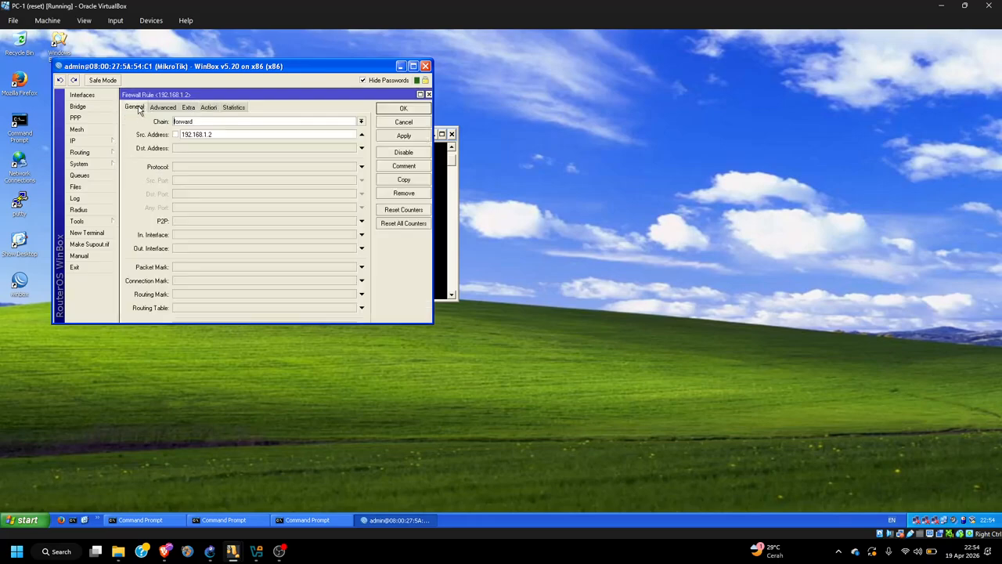
left_click(209, 110)
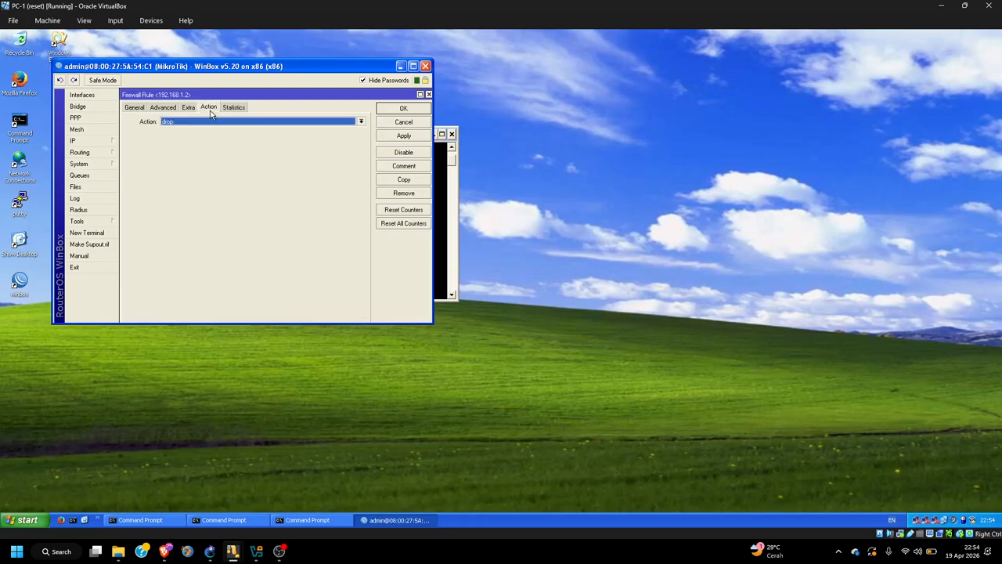
left_click(412, 111)
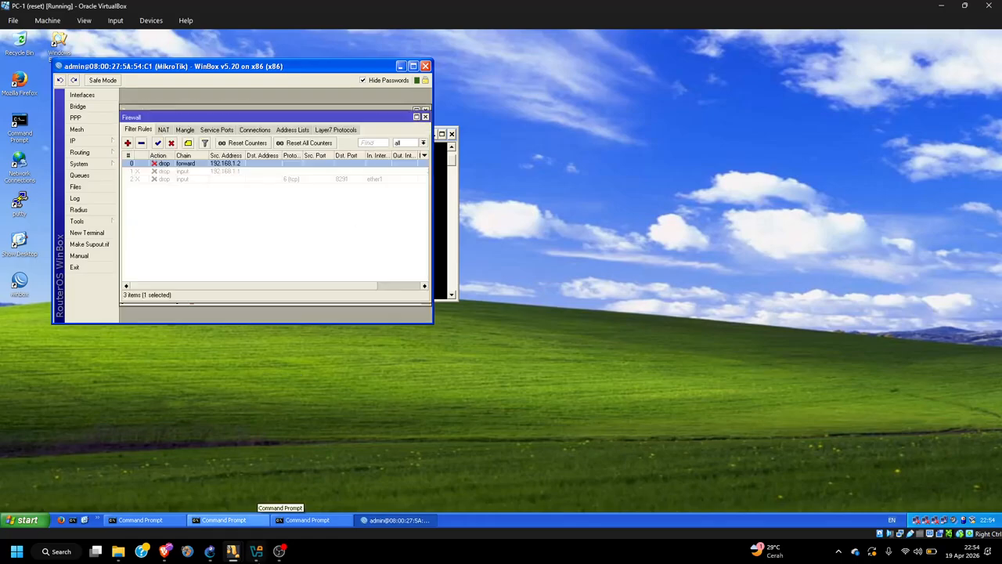
- Switch to PC-2 and ping 8.8.8.8 from its command prompt to test the forward drop rule
mouse_move(220, 555)
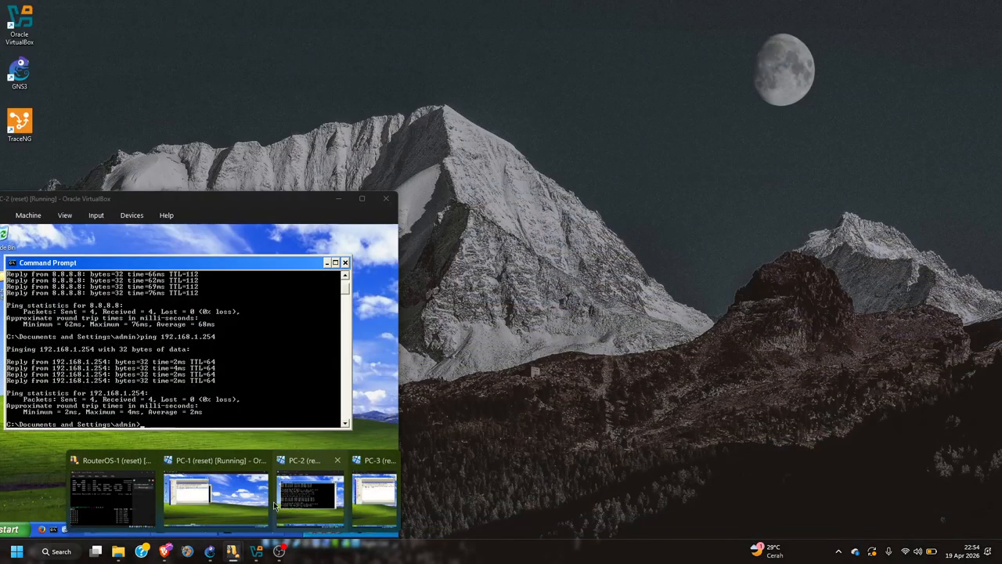
left_click(302, 505)
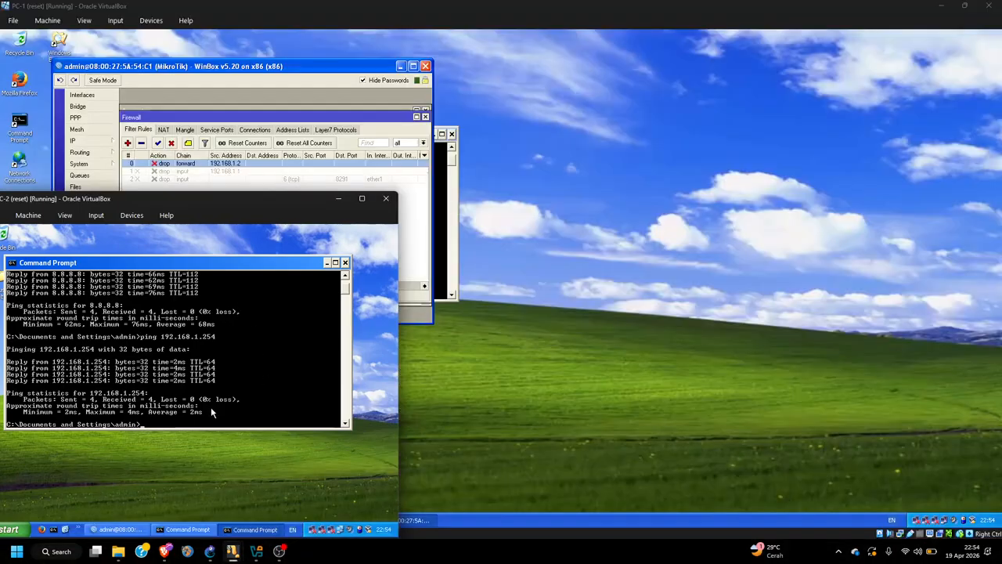
type("ping 8.8.8.8")
key("Return")
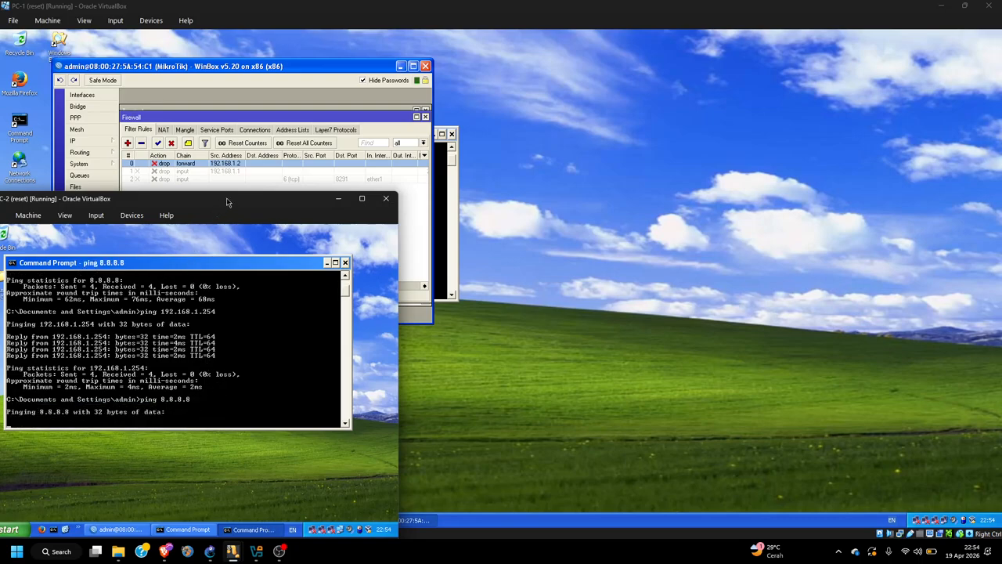
- Move the PC-2 window aside and disable the forward-chain drop rule for 192.168.1.2 in PC-1's WinBox
left_click_drag(234, 200, 696, 126)
left_click(230, 166)
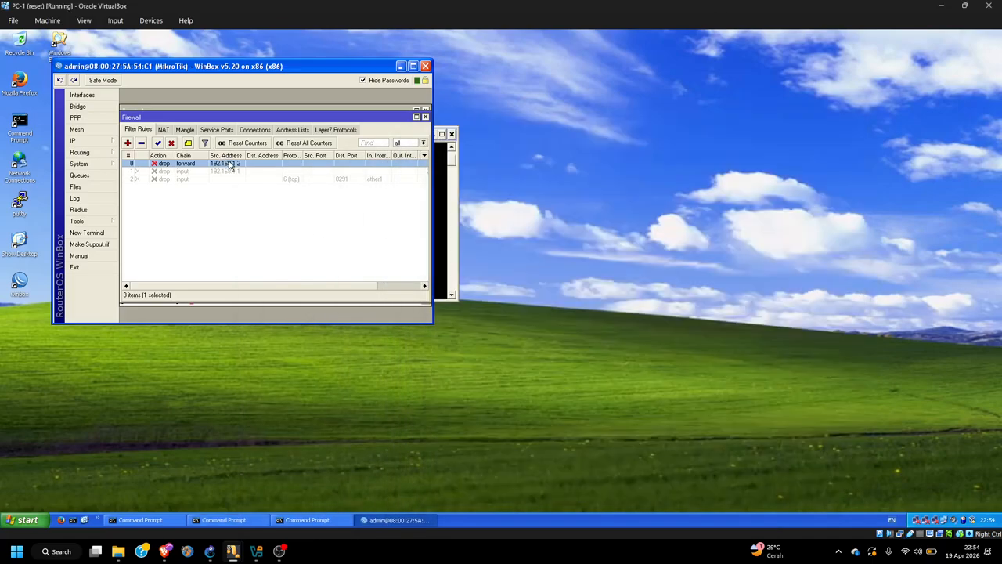
left_click(172, 144)
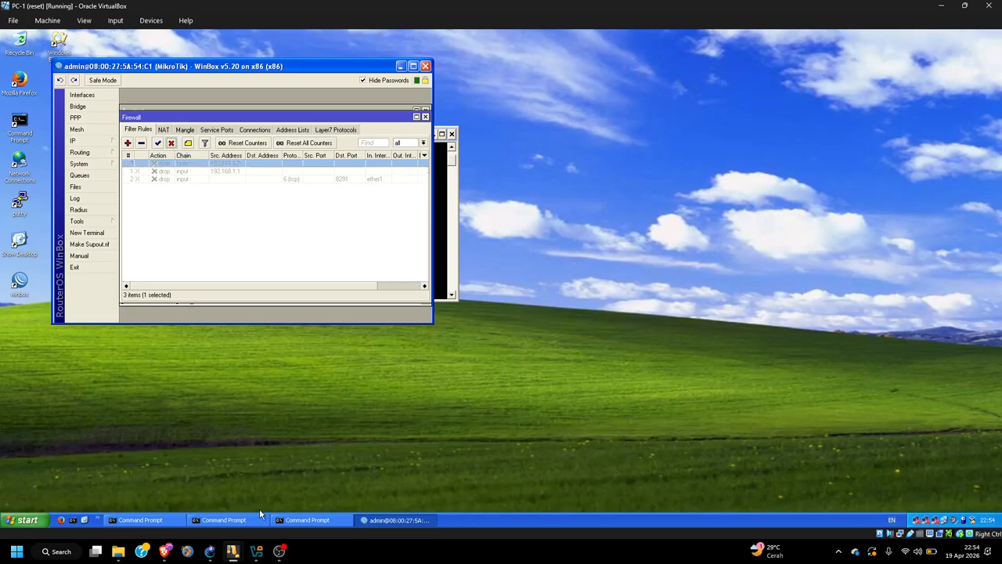
- Repeat the ping to 8.8.8.8 from PC-2's command prompt with the forward drop rule disabled
mouse_move(233, 553)
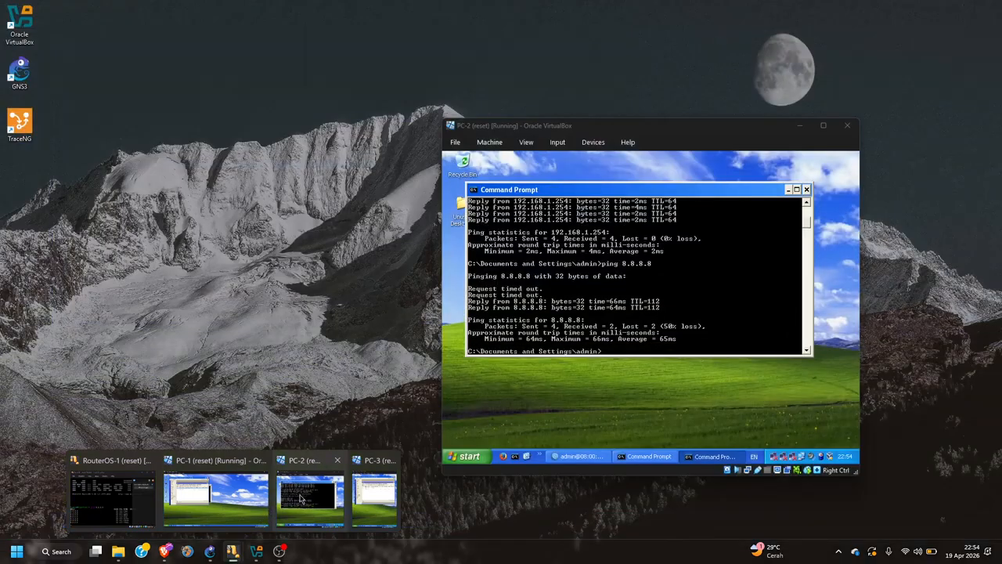
left_click(299, 495)
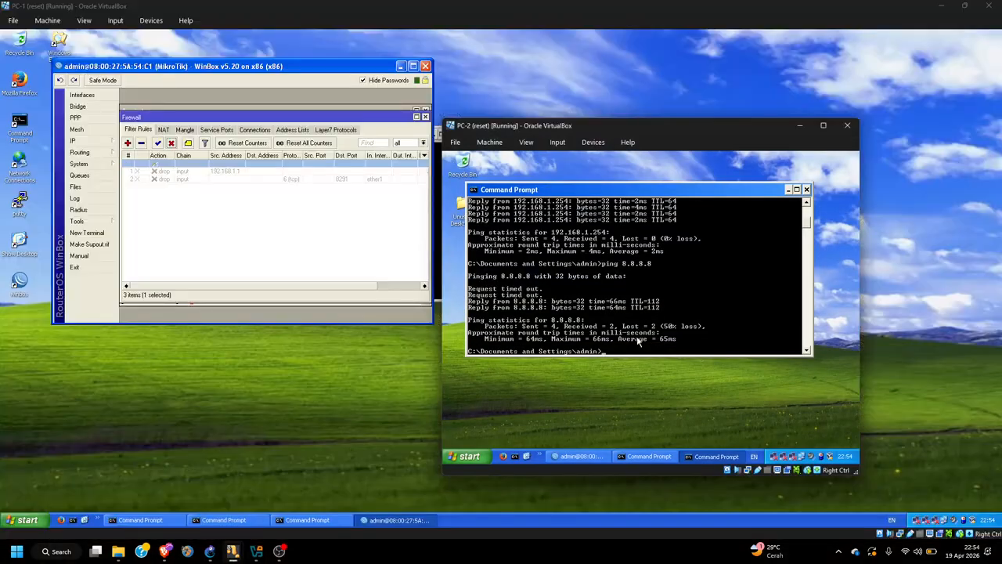
key("Up")
key("Return")
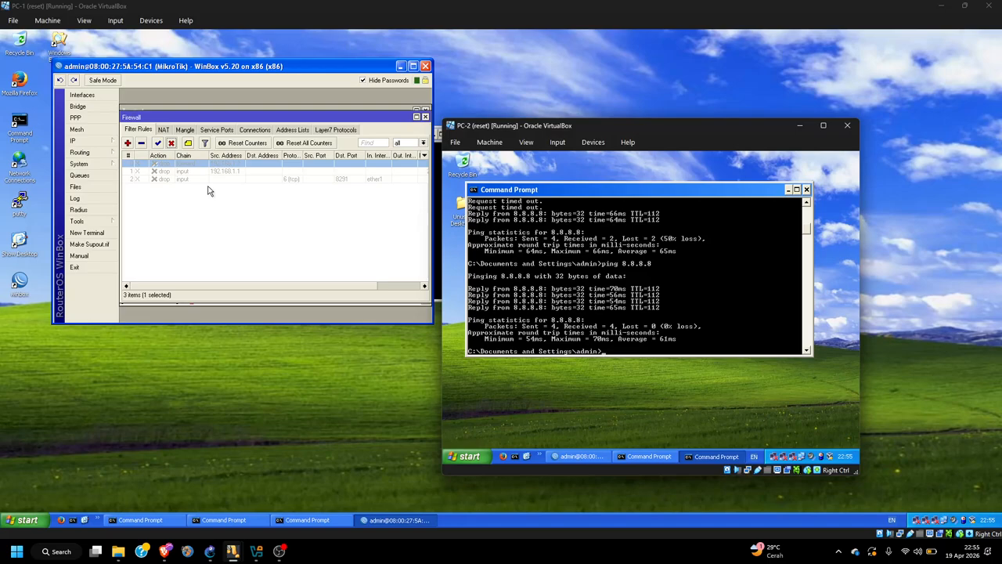
- Review the input-chain drop rule for source 192.168.1.1 in PC-1's WinBox and enable it
double_click(249, 170)
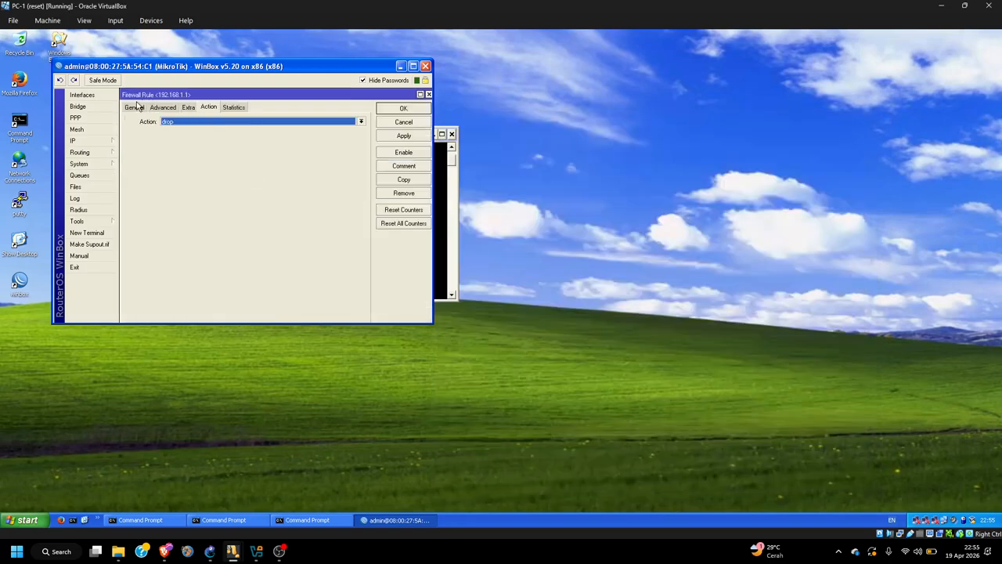
left_click(135, 108)
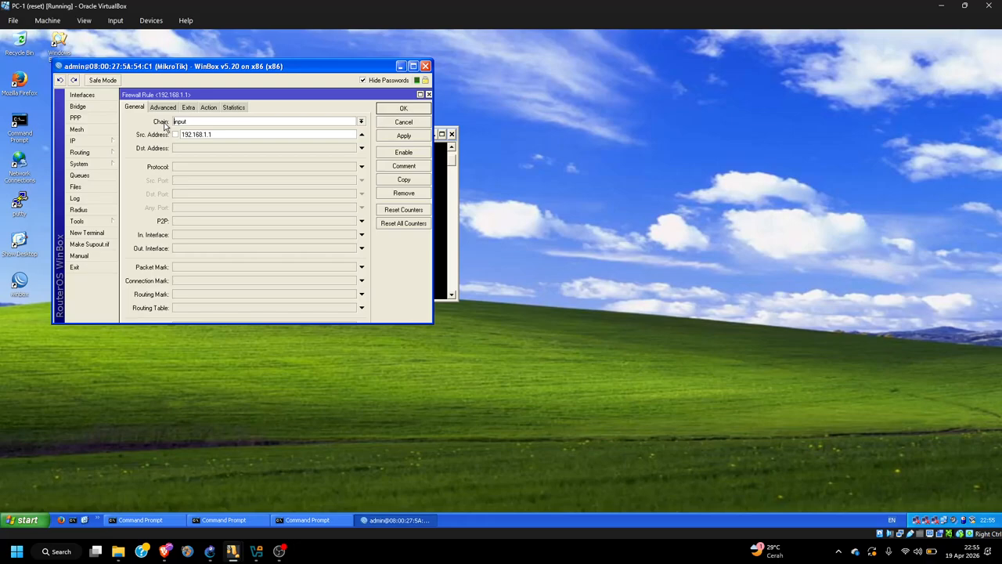
left_click(202, 134)
left_click(209, 108)
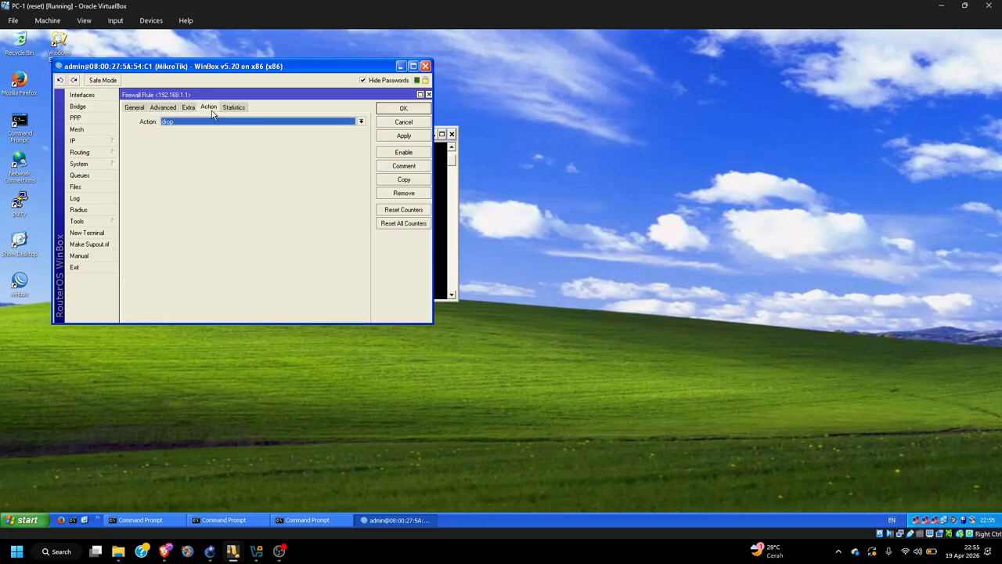
left_click(417, 110)
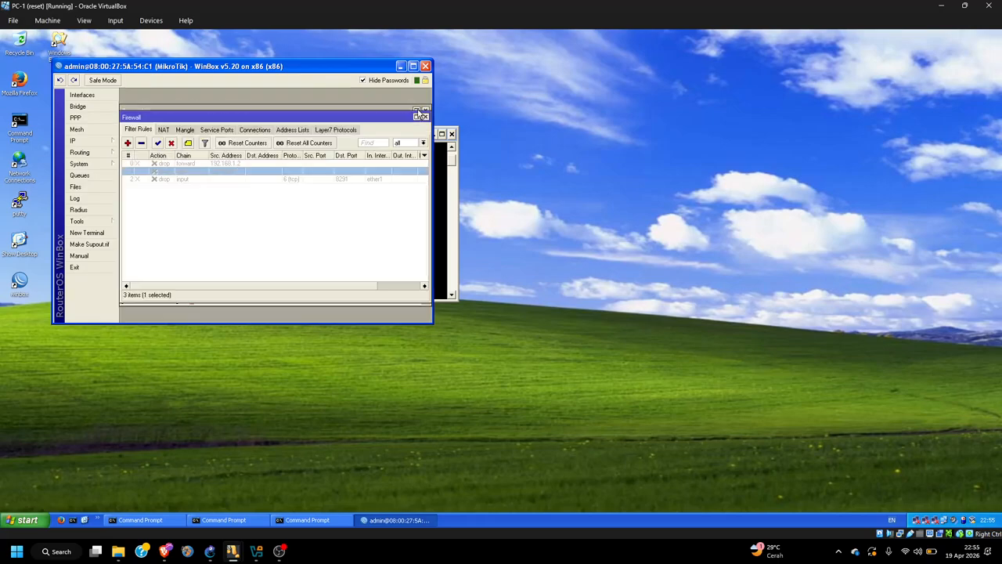
left_click(158, 144)
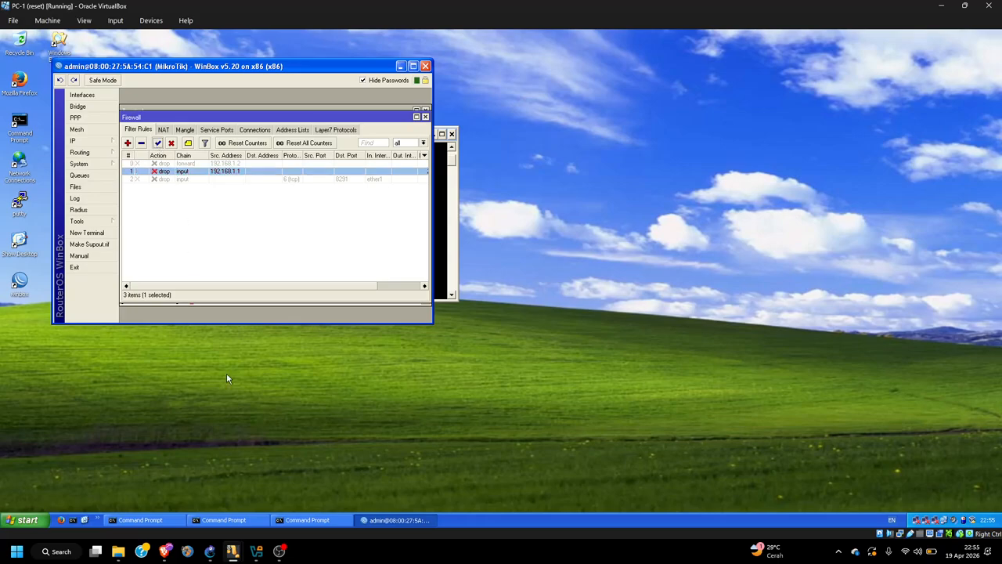
- Ping 192.168.1.254 from a new command prompt on PC-1 and move that window clear of WinBox
left_click(73, 521)
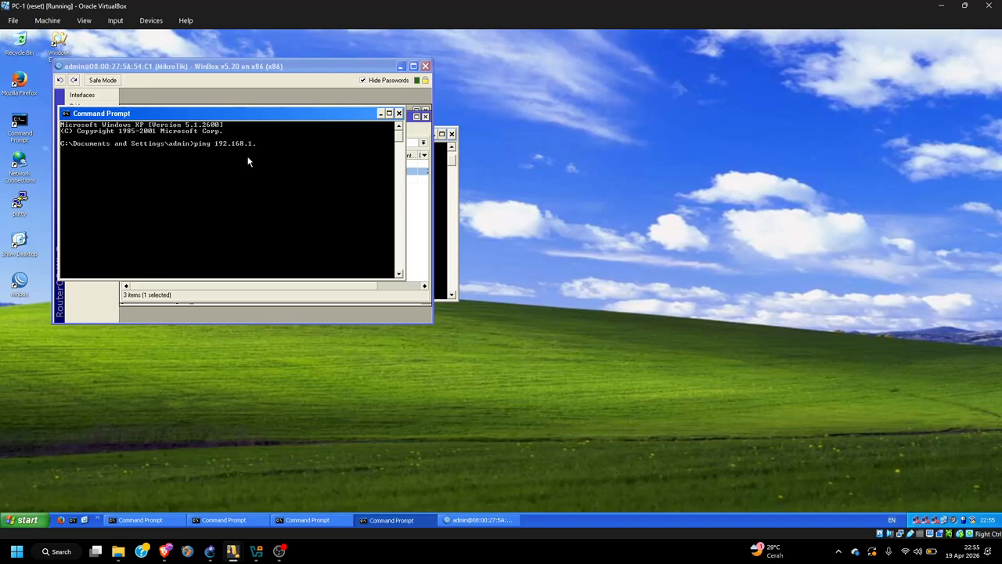
key("Return")
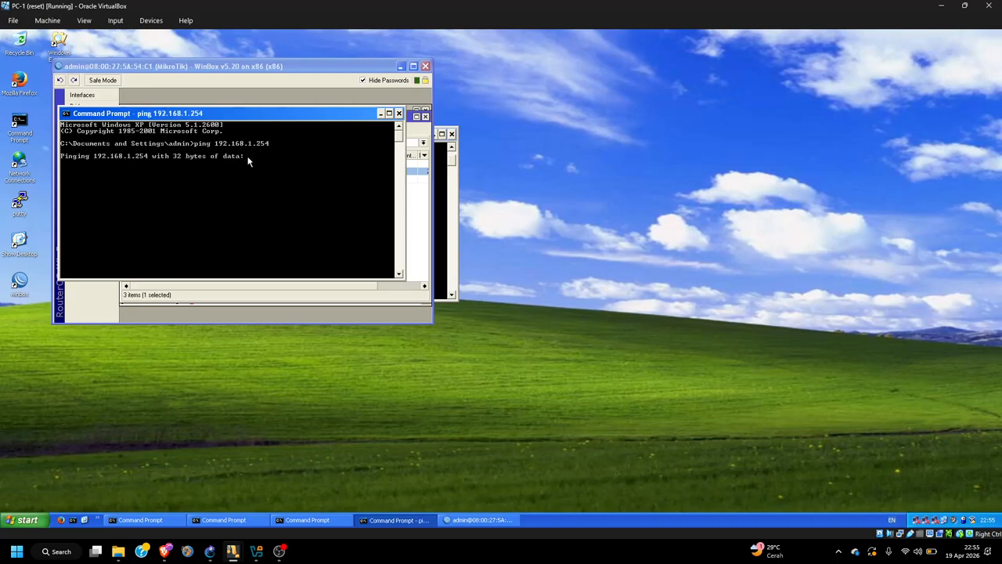
left_click_drag(292, 113, 649, 222)
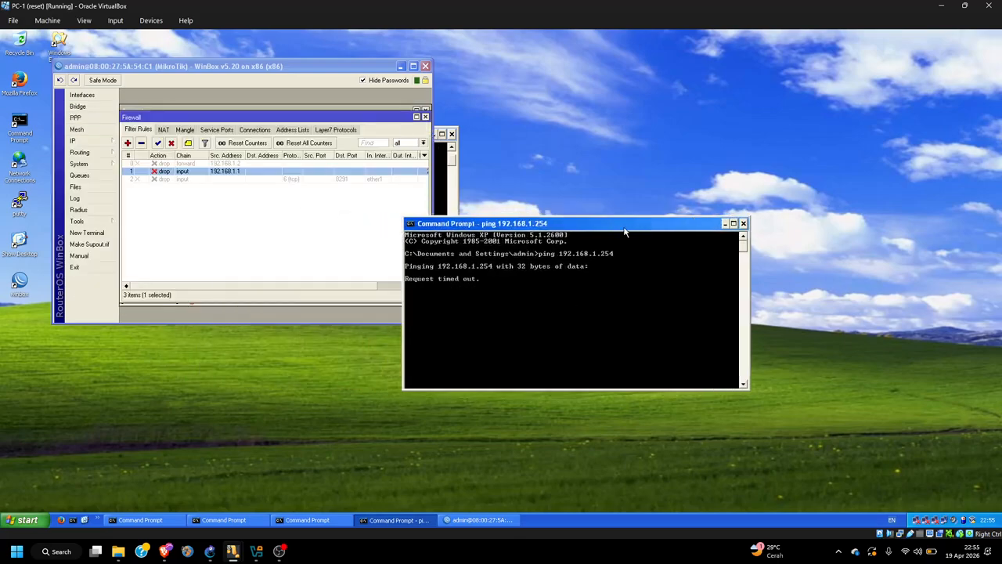
- Disable the input-chain drop rule for 192.168.1.1 and ping 192.168.1.254 again from PC-1
left_click(191, 170)
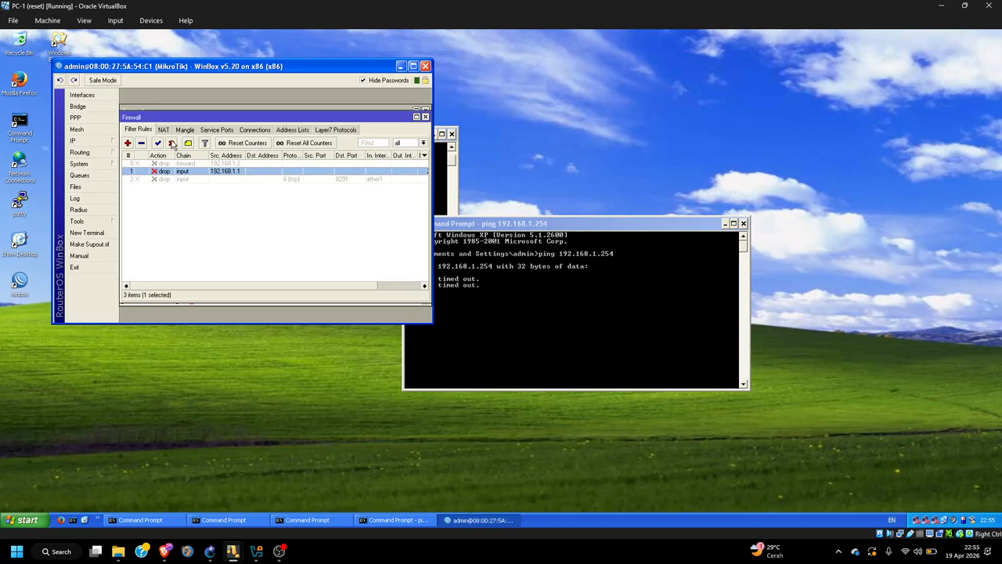
left_click(171, 143)
left_click_drag(533, 226, 558, 221)
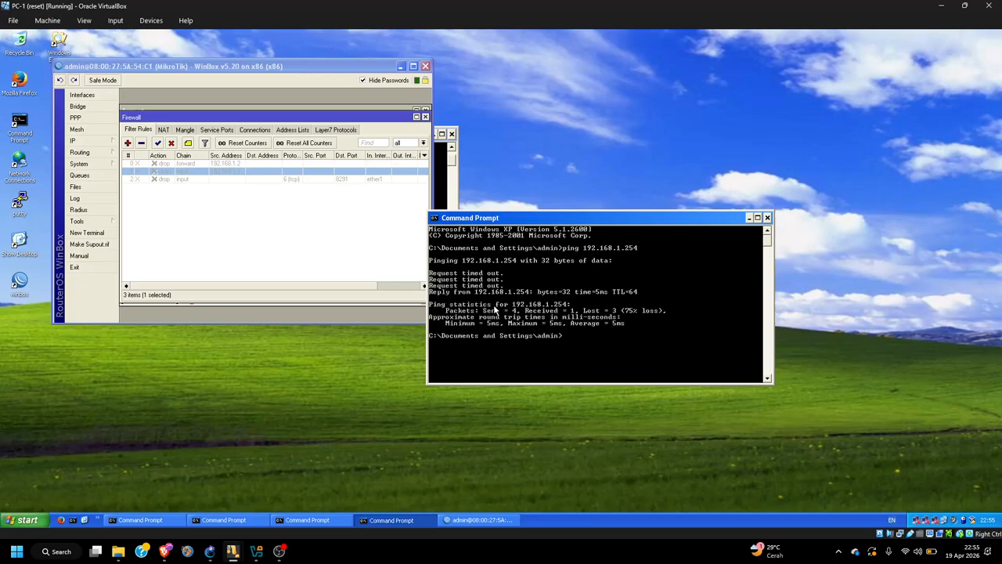
key("Up")
key("Return")
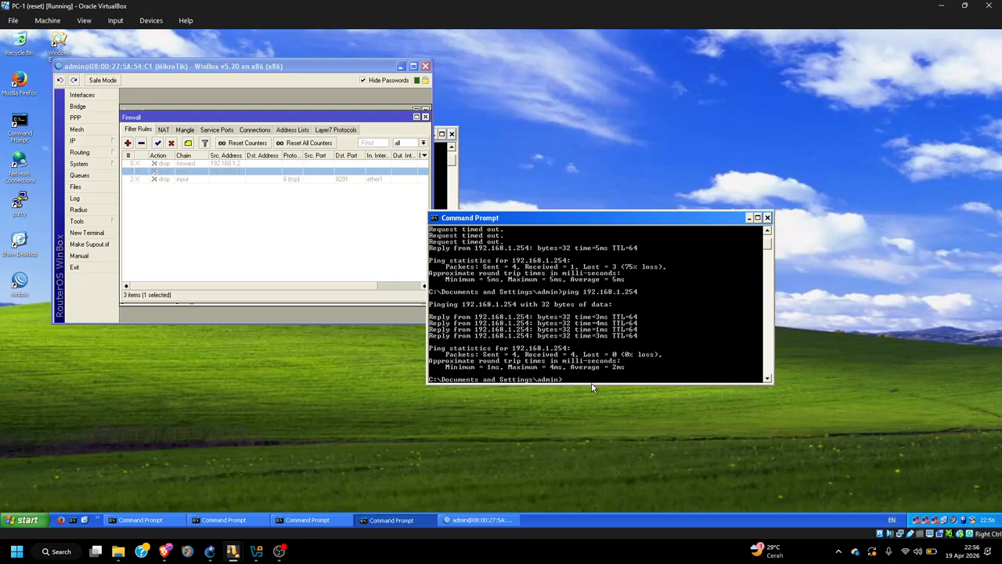
left_click(281, 552)
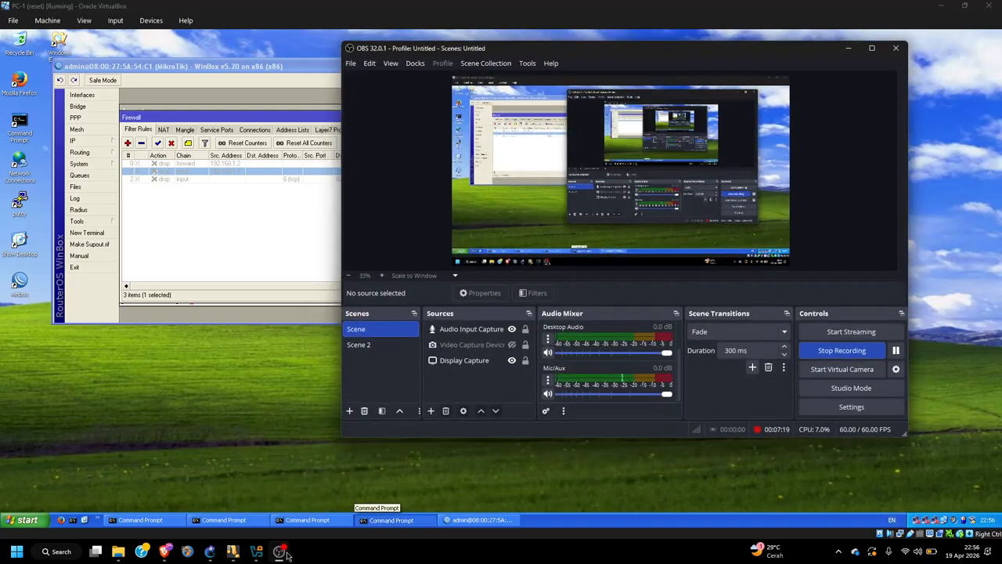
left_click(281, 552)
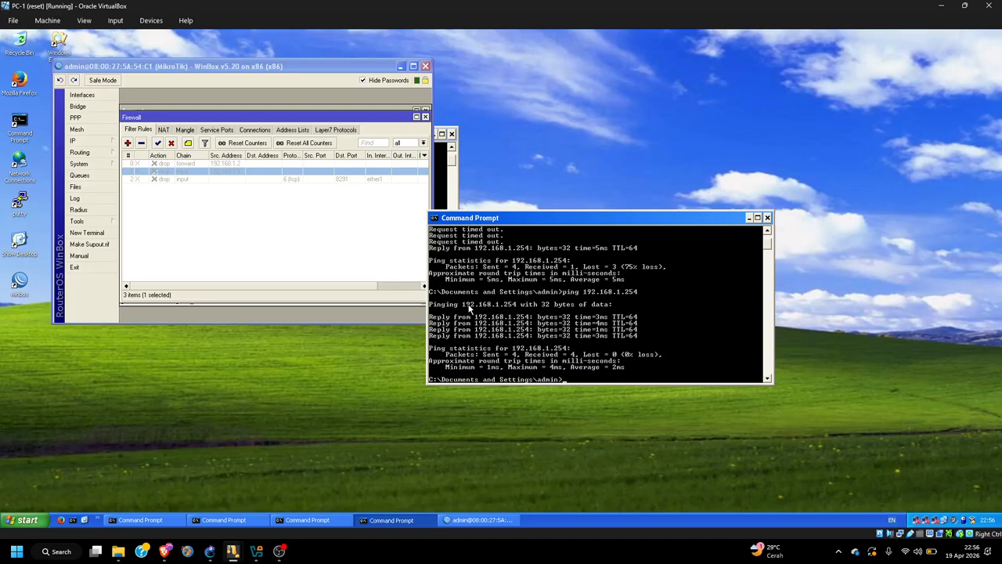
left_click(364, 274)
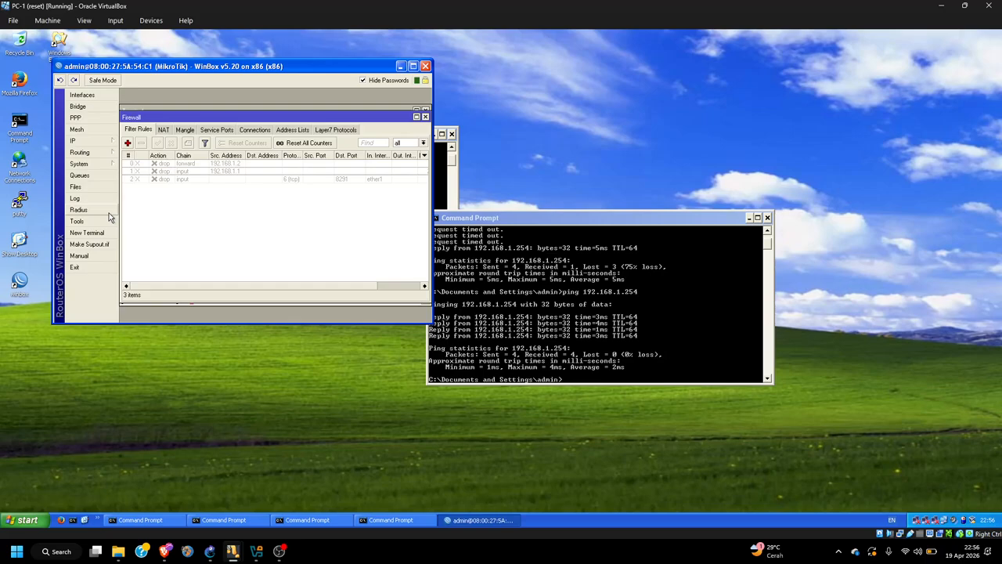
- Review the input-chain drop rule for TCP destination port 8291 on ether1 in PC-1's WinBox and enable it
double_click(182, 180)
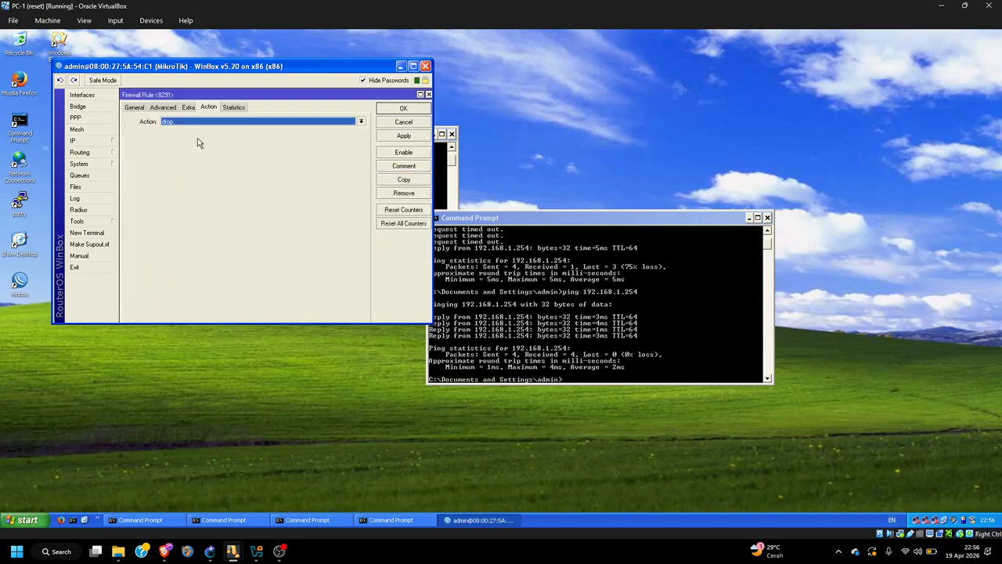
left_click(134, 107)
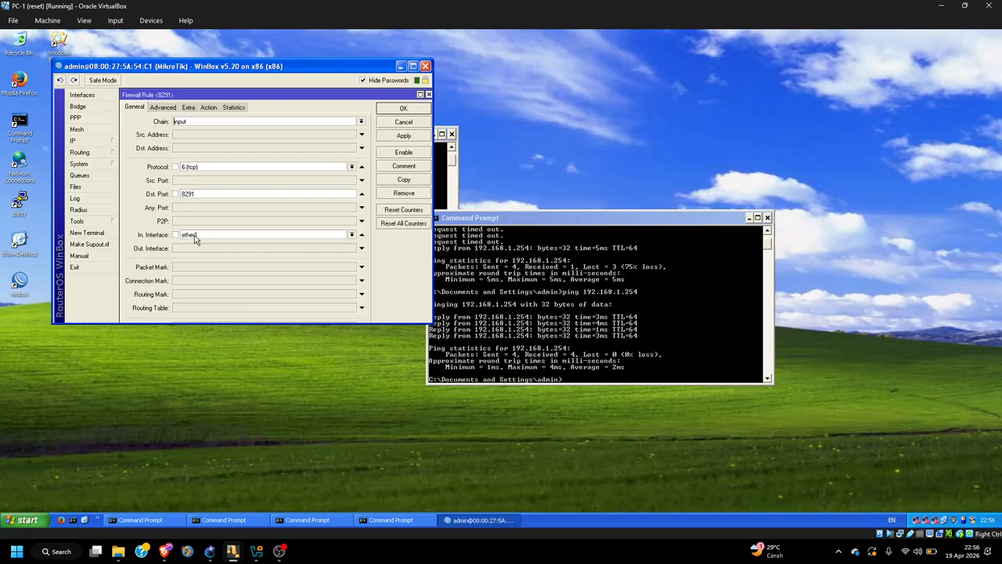
left_click(207, 107)
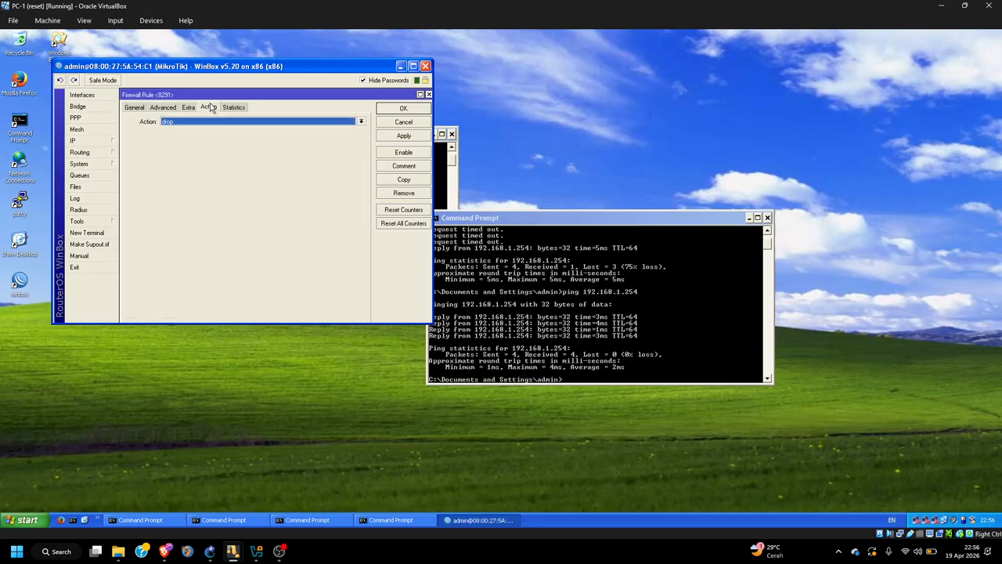
left_click(394, 112)
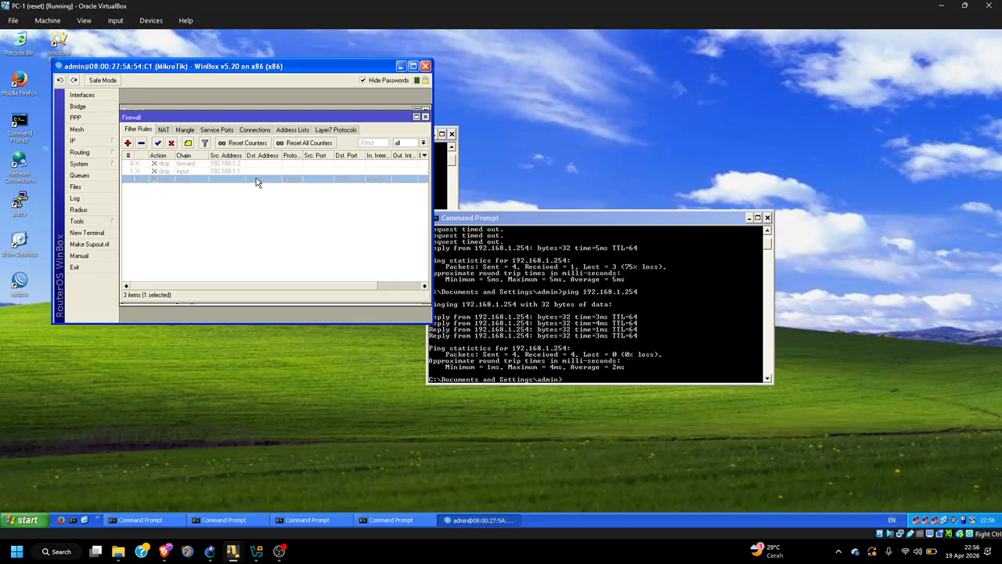
double_click(256, 177)
left_click(413, 111)
left_click(157, 146)
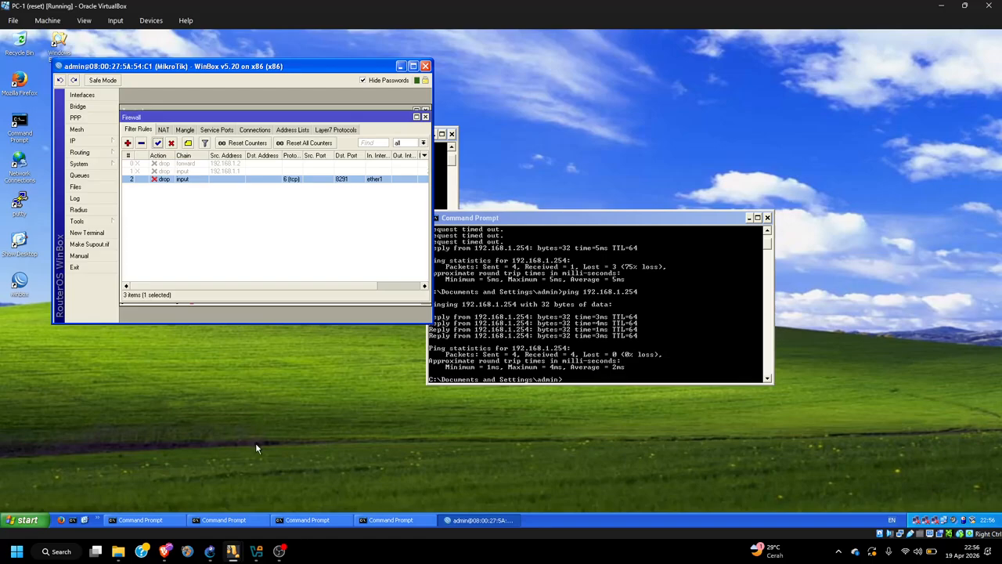
- Switch to the PC-3 virtual machine and minimise its WinBox firewall window
mouse_move(240, 554)
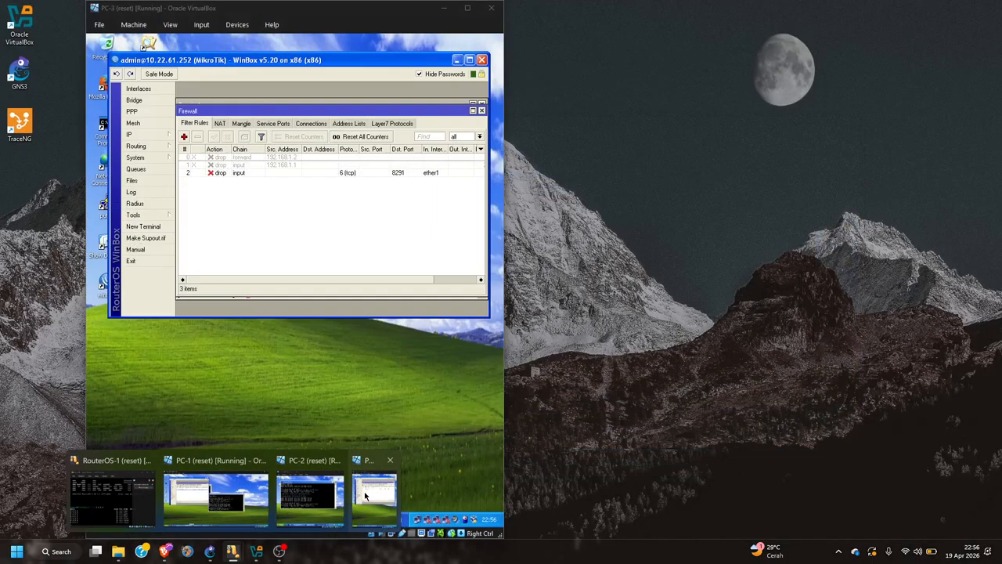
left_click(364, 493)
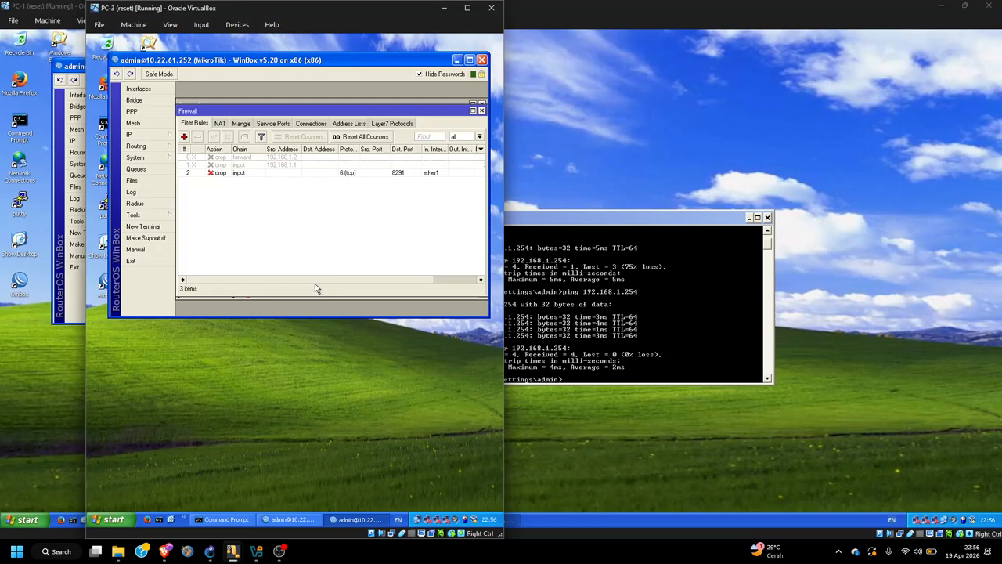
left_click(457, 61)
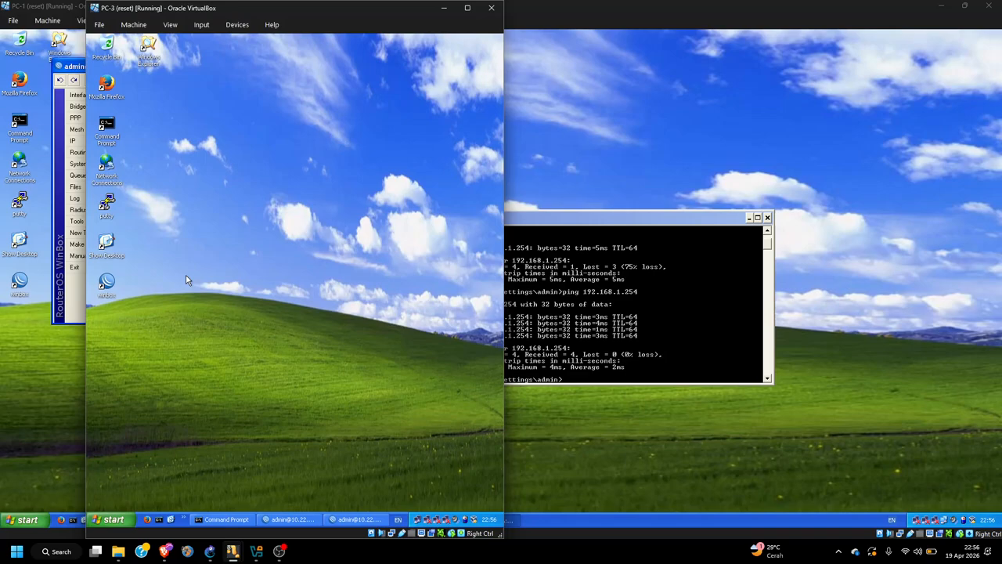
double_click(158, 521)
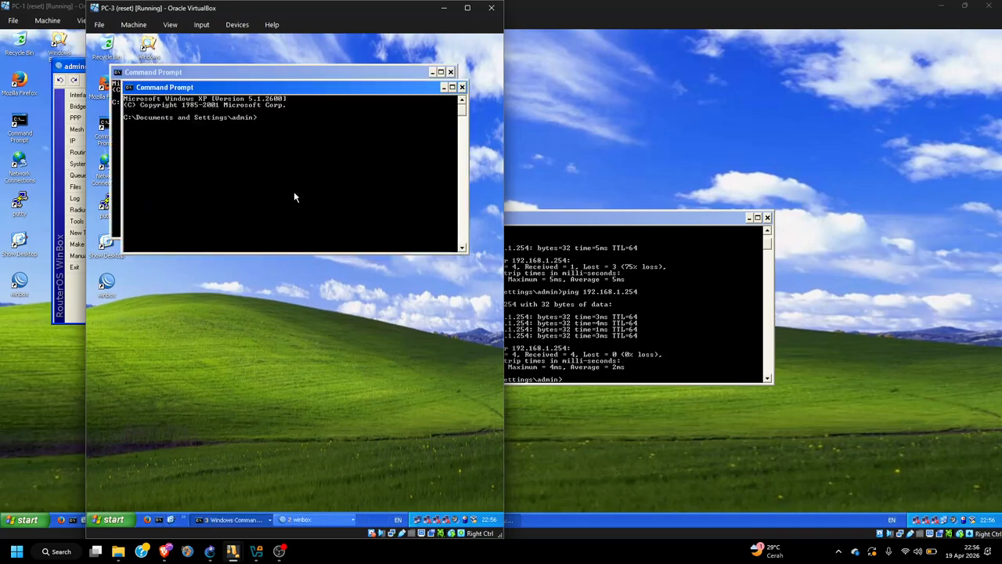
left_click(462, 87)
left_click(451, 72)
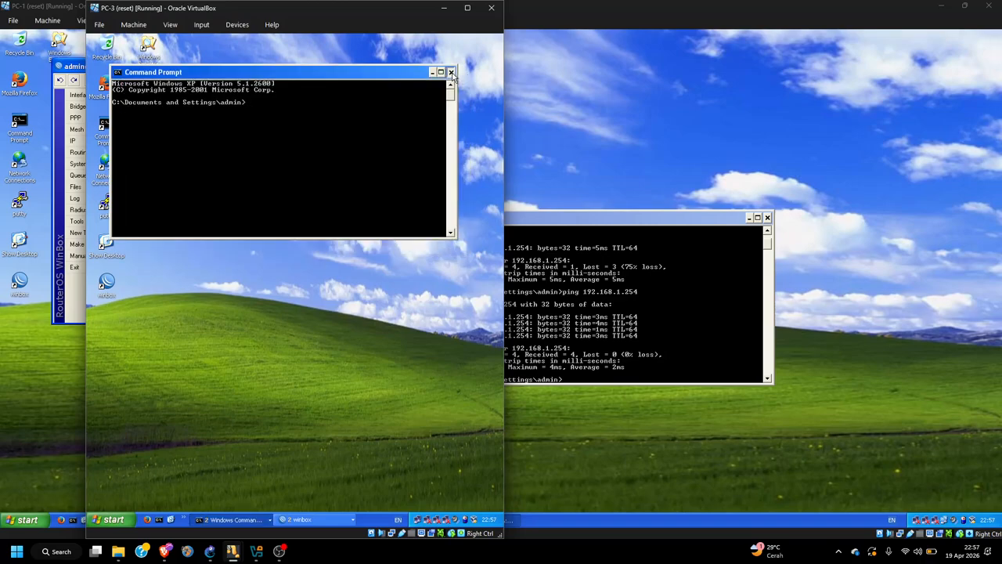
- Dismiss the WinBox disconnection error on PC-3 and close the remaining WinBox session to 10.22.61.252
left_click(301, 521)
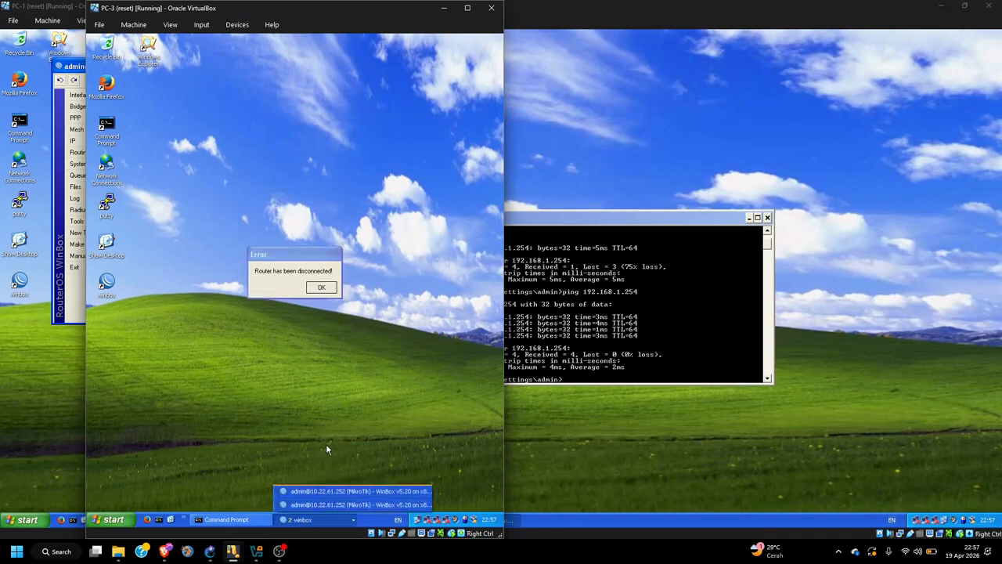
left_click(320, 285)
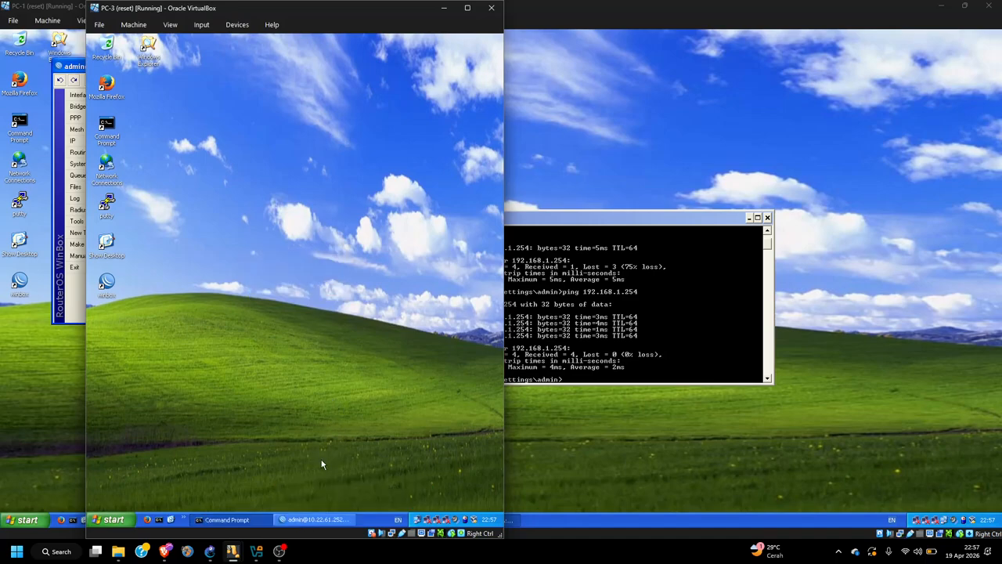
left_click(327, 517)
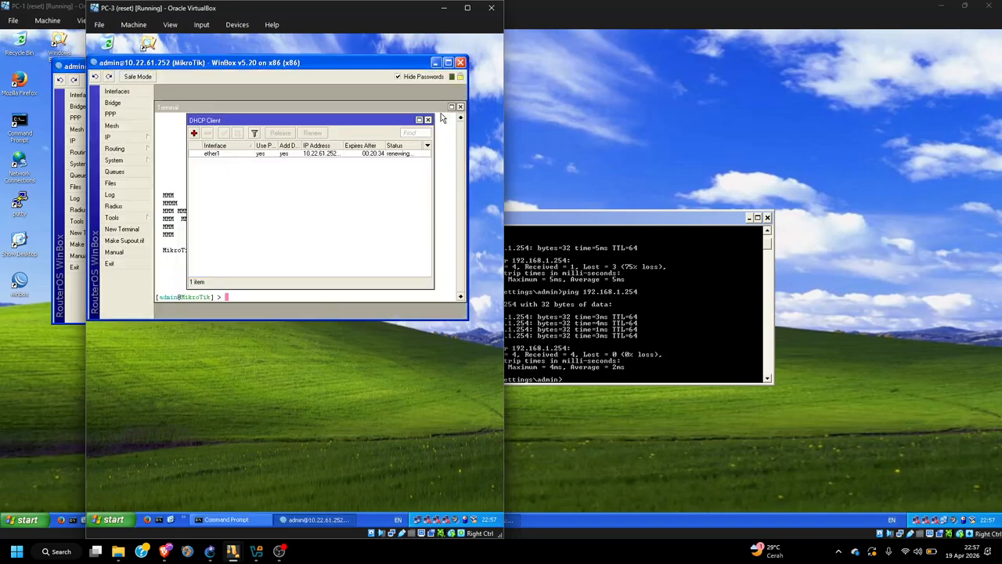
left_click(461, 64)
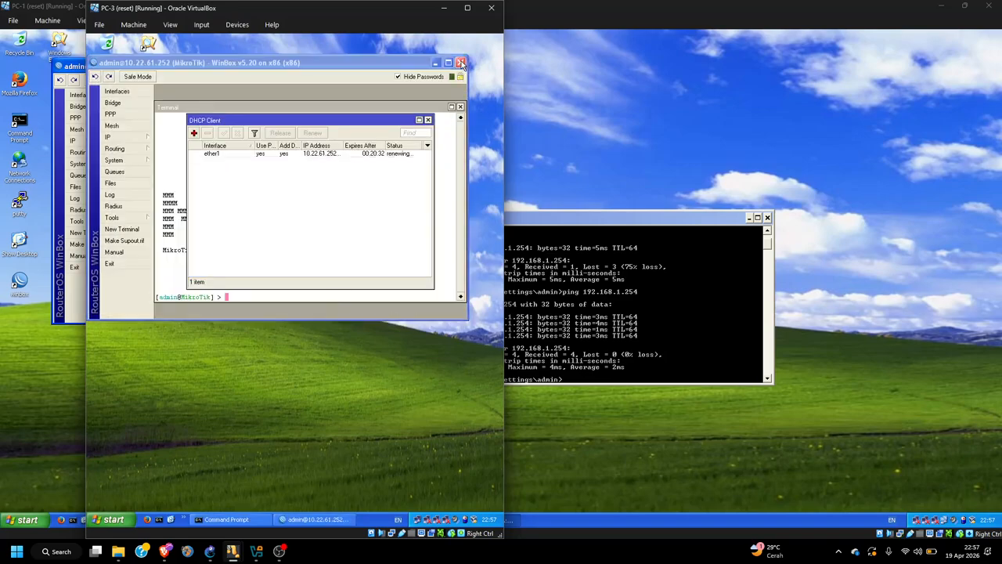
left_click(462, 63)
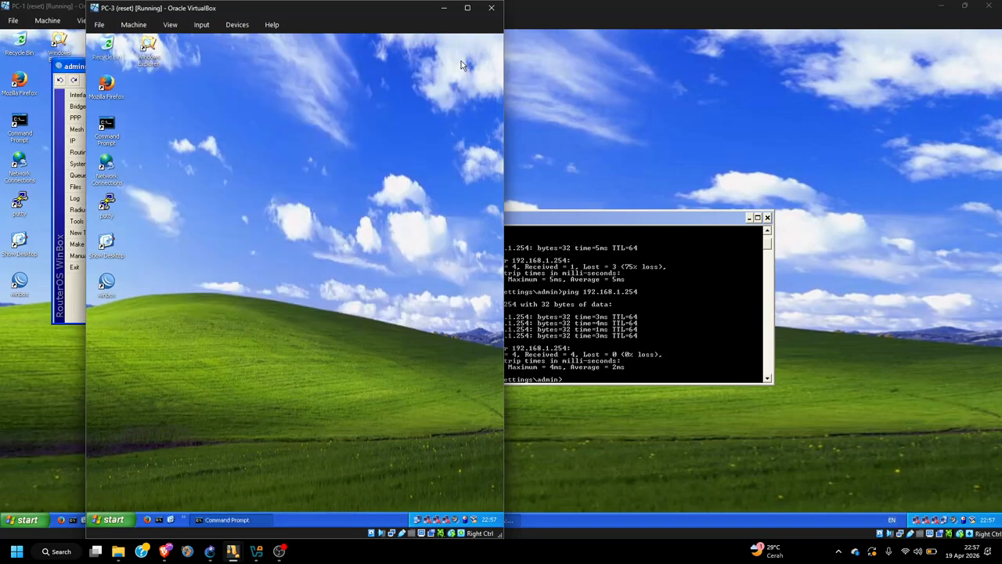
- Try to connect WinBox on PC-3 to 10.22.61.252 with the port 8291 drop rule enabled, and cancel the pending connection
double_click(107, 284)
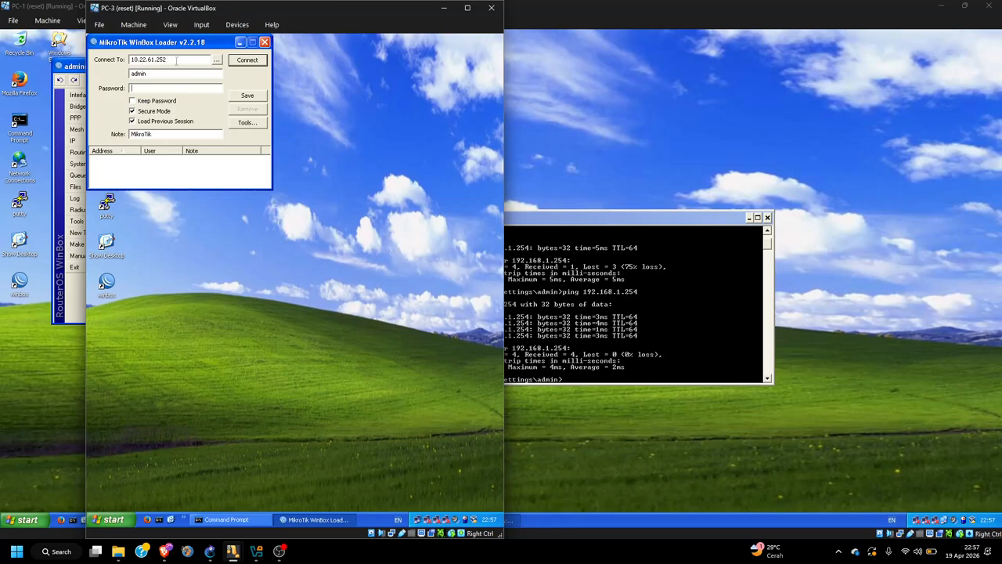
left_click(240, 60)
left_click(241, 60)
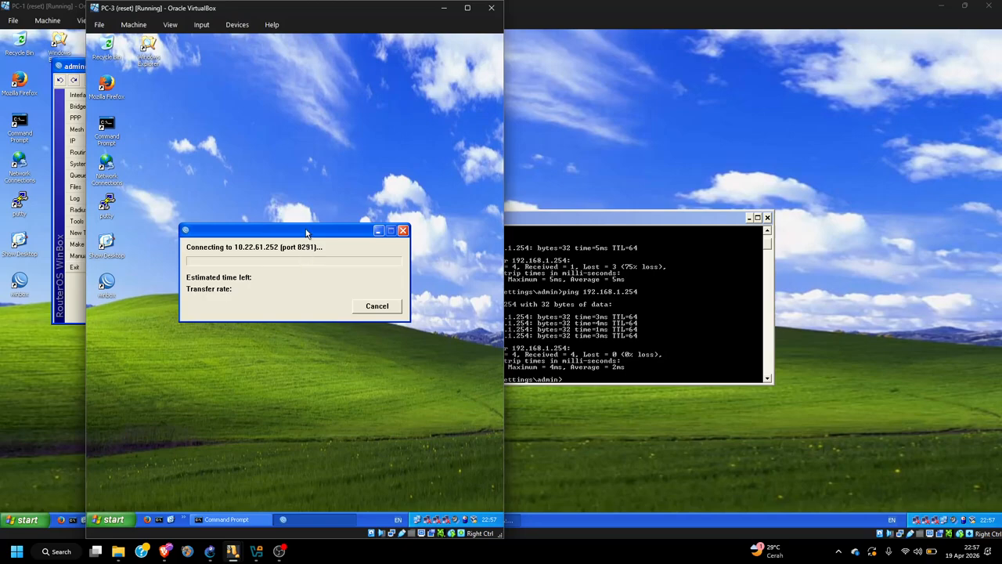
left_click_drag(306, 232, 303, 221)
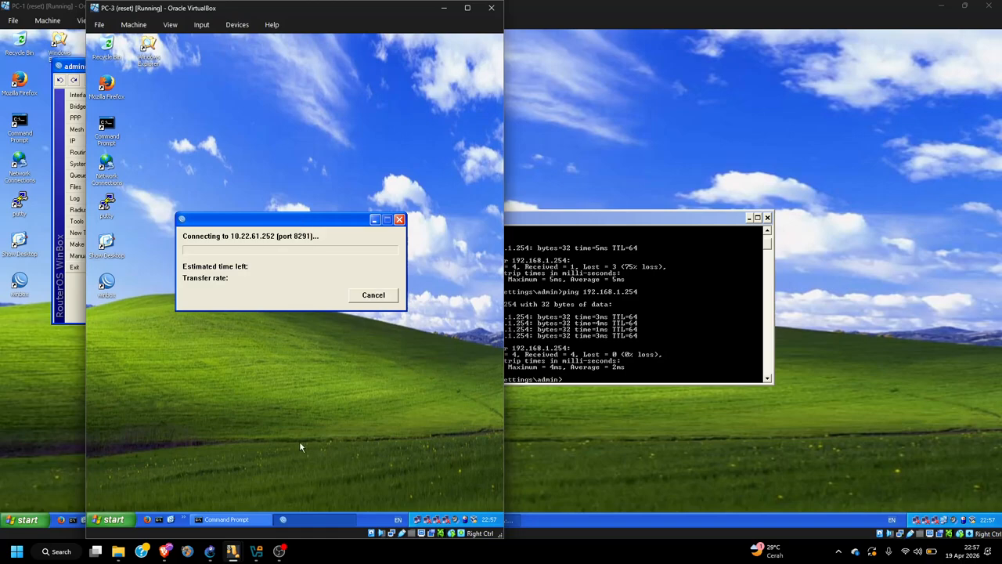
left_click(279, 549)
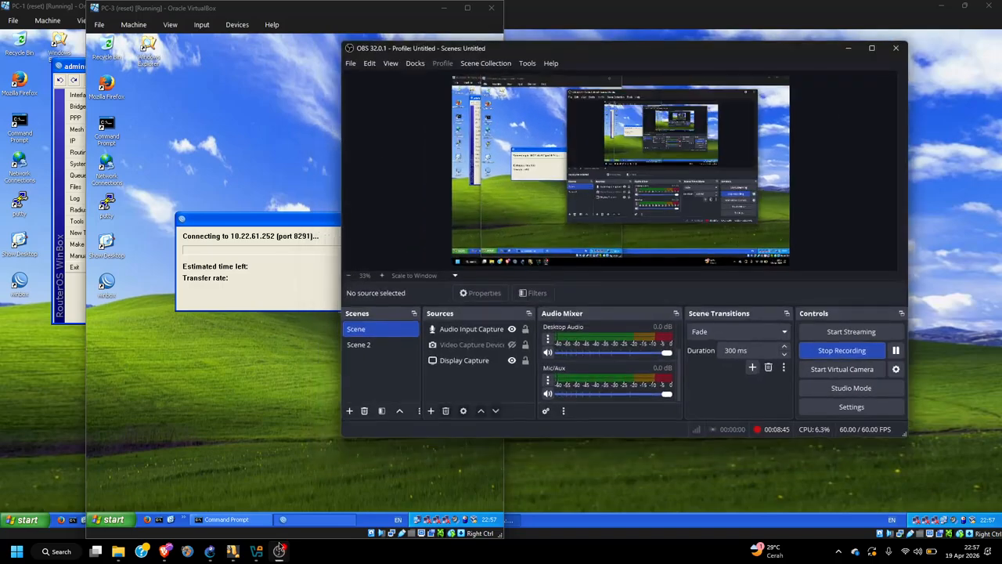
left_click(279, 549)
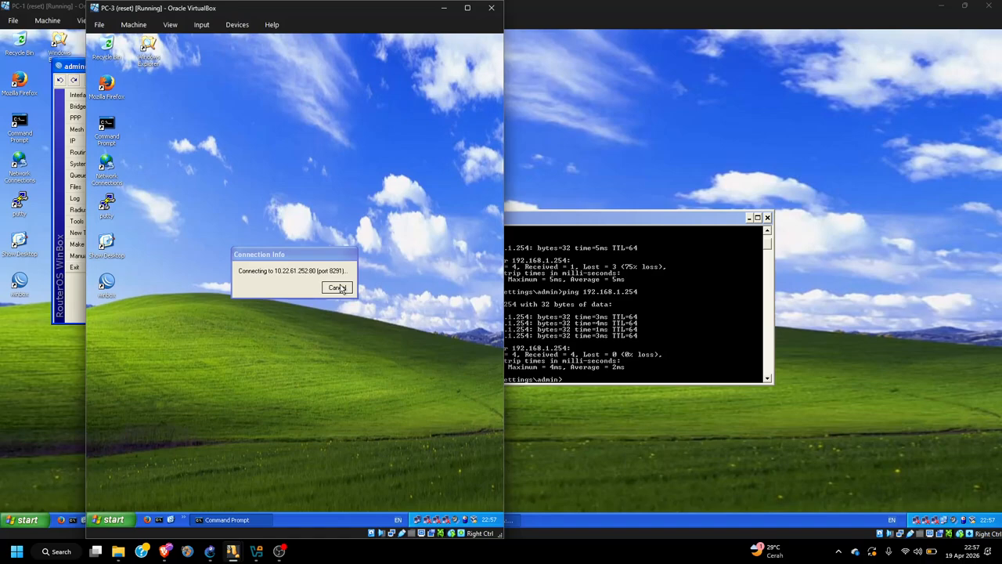
left_click(341, 288)
- Return to PC-1's WinBox and disable the input-chain drop rule for TCP port 8291 on ether1
left_click(618, 194)
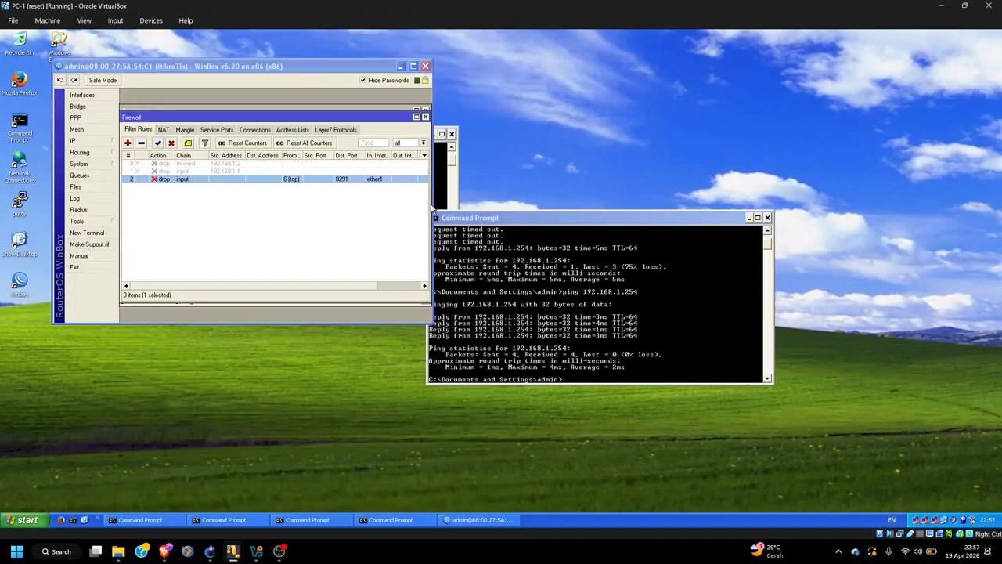
left_click(251, 188)
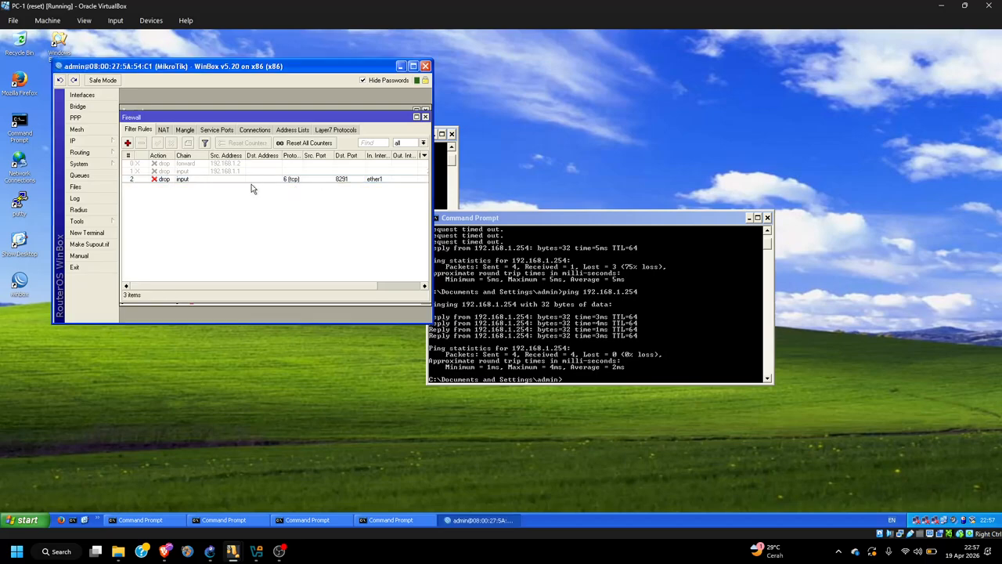
left_click(245, 180)
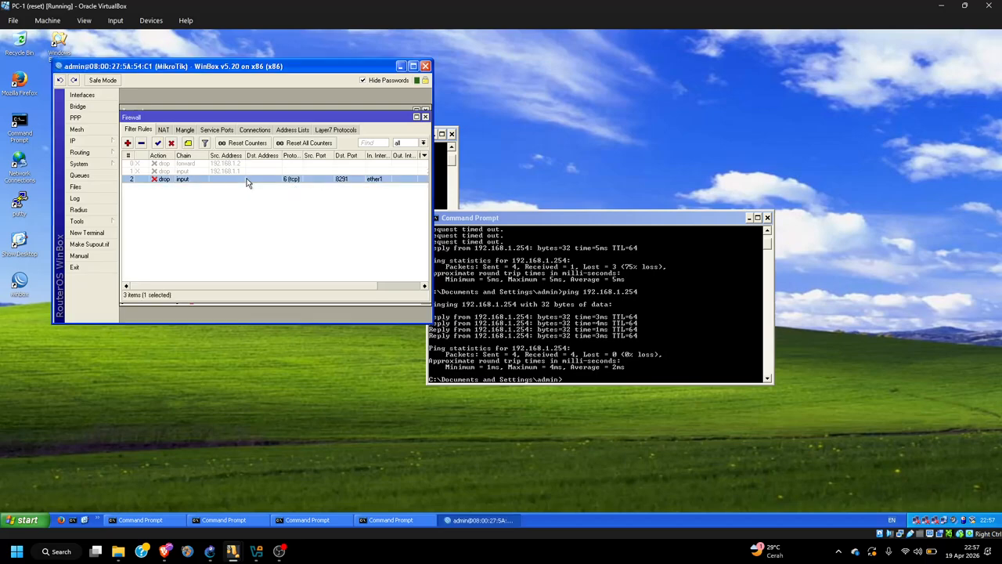
left_click(171, 143)
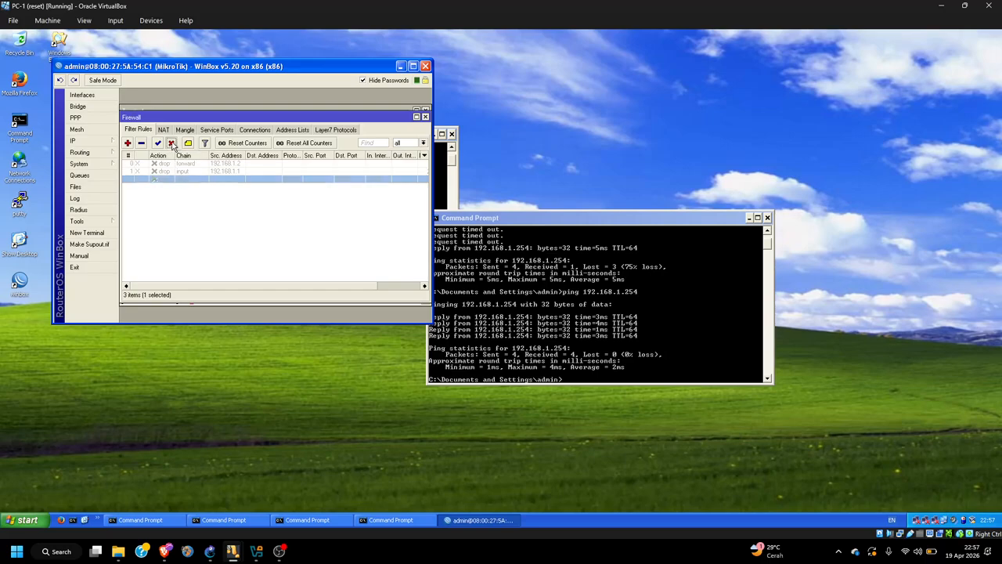
- Switch to PC-3 and connect WinBox to the router at 10.22.61.252 again with the port 8291 rule disabled
mouse_move(233, 550)
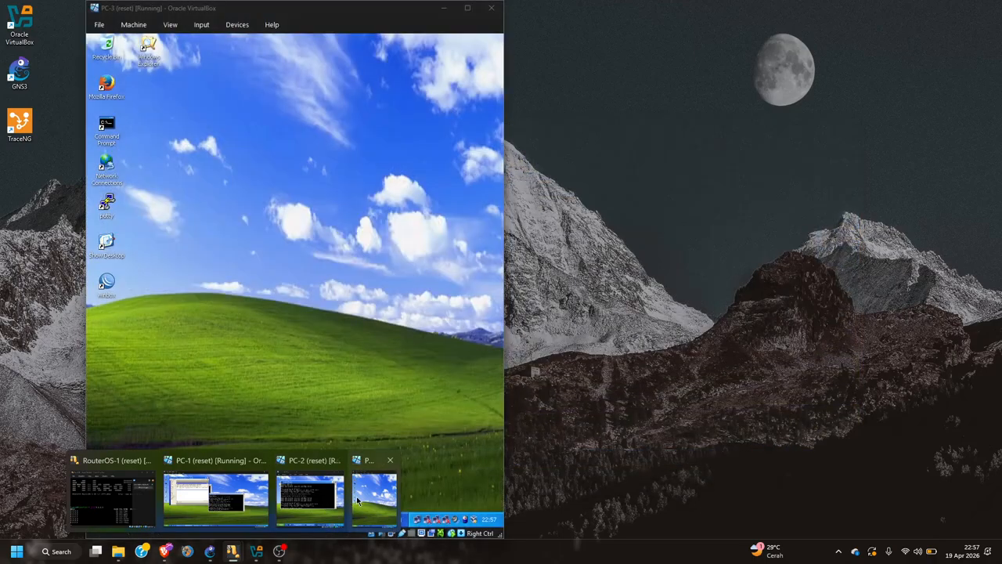
left_click(358, 501)
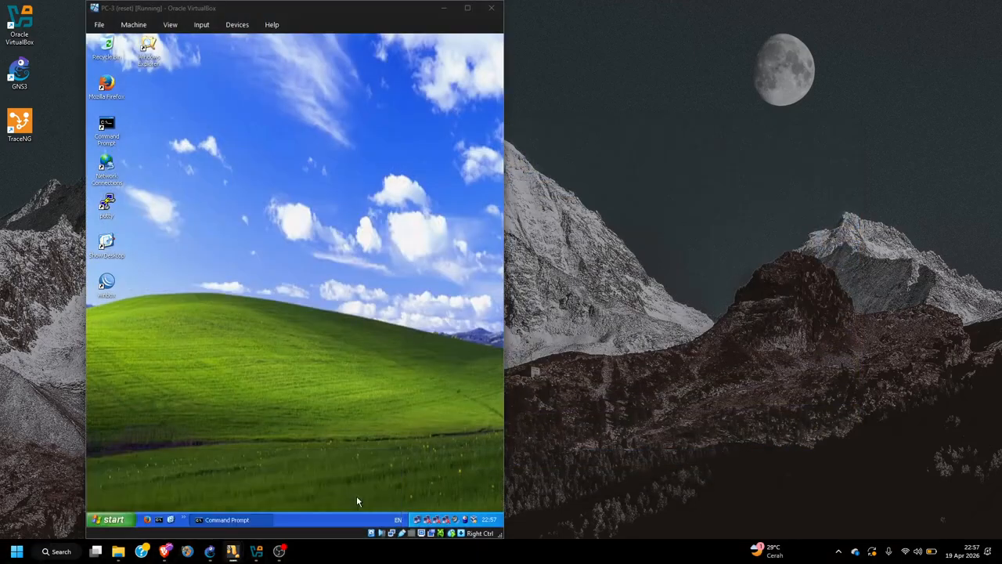
double_click(101, 285)
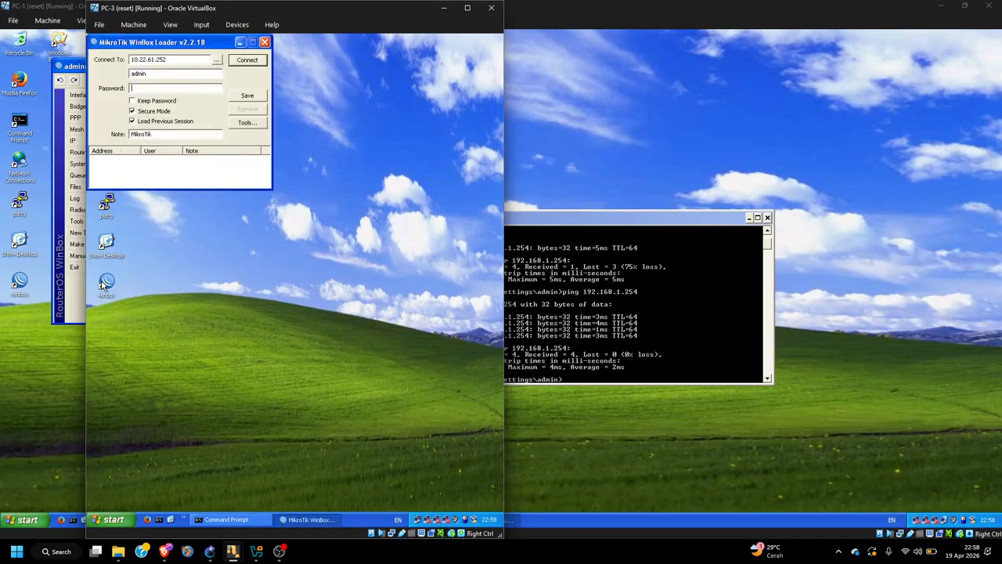
left_click(246, 63)
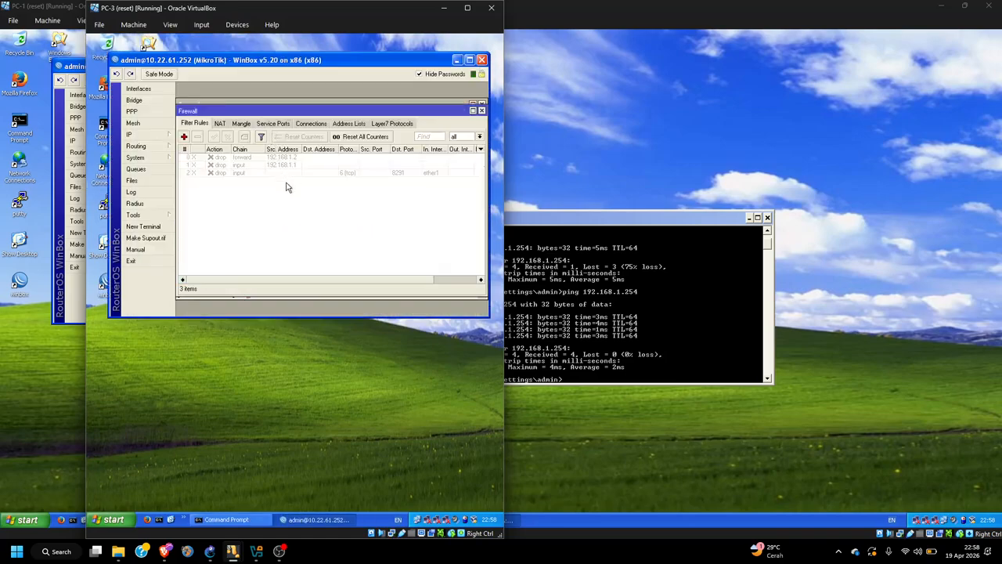
- Go over the three firewall filter rules on PC-3, close WinBox and minimise the PC-3 virtual machine
left_click(234, 171)
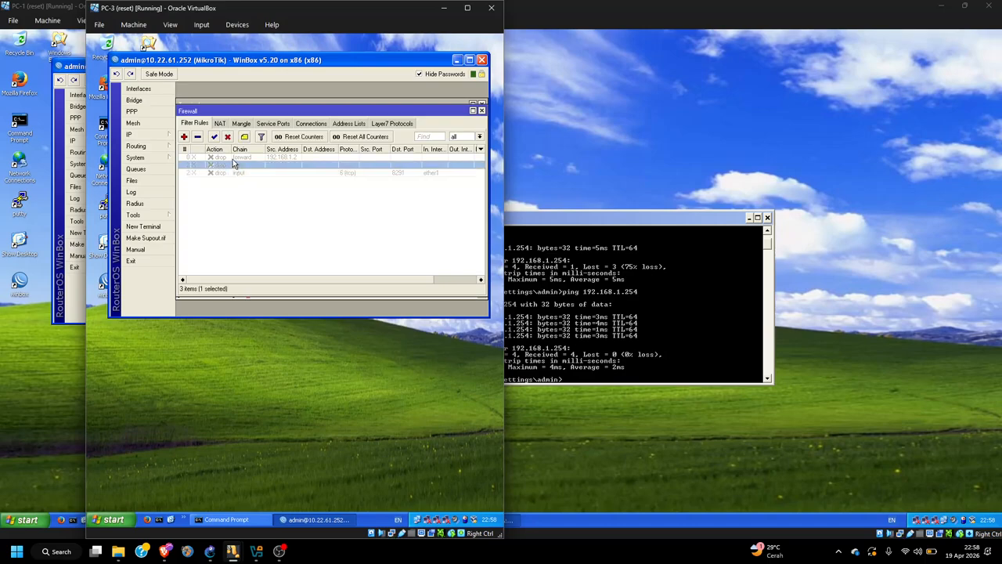
left_click(235, 158)
left_click(242, 166)
left_click_drag(250, 167, 257, 173)
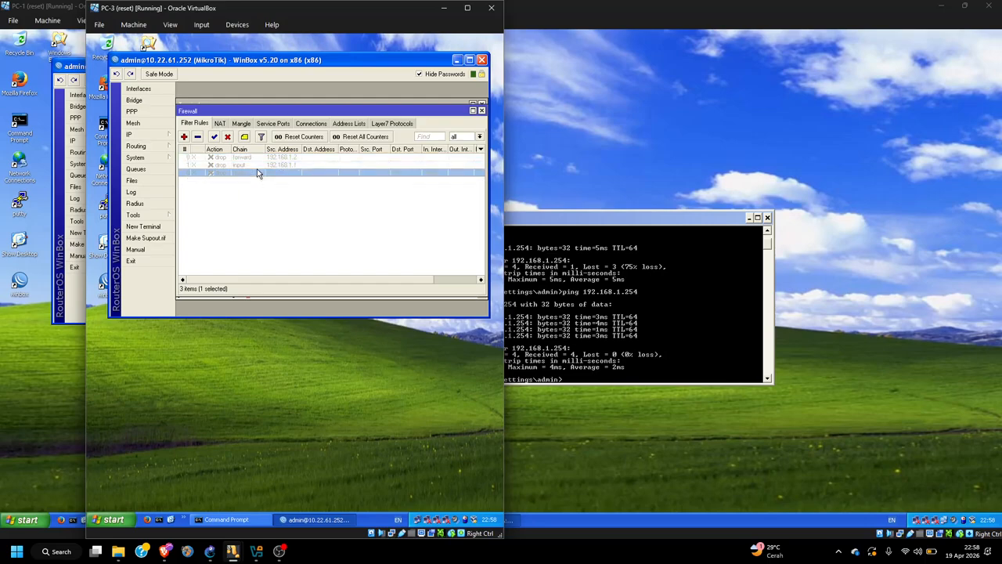
left_click(483, 62)
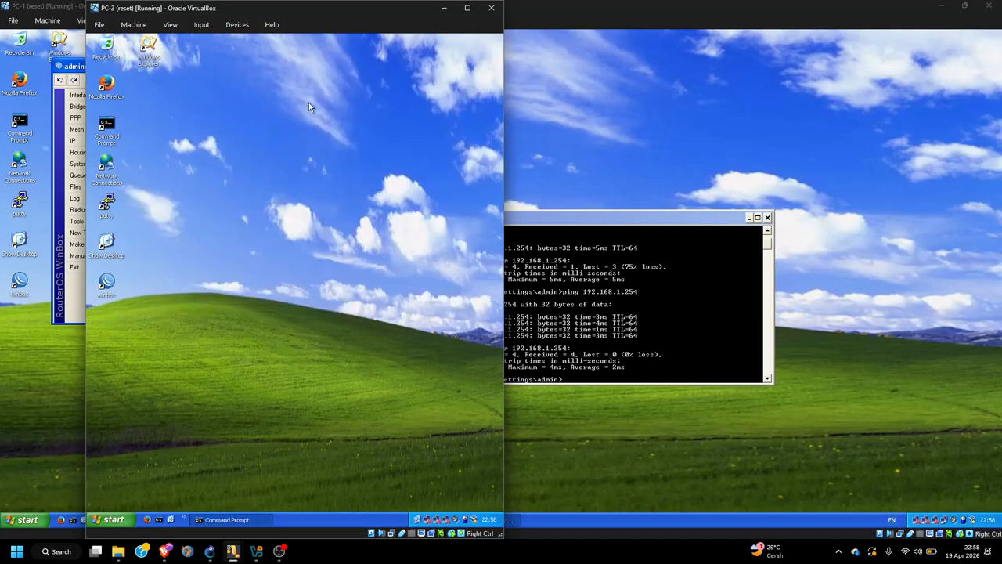
left_click(443, 7)
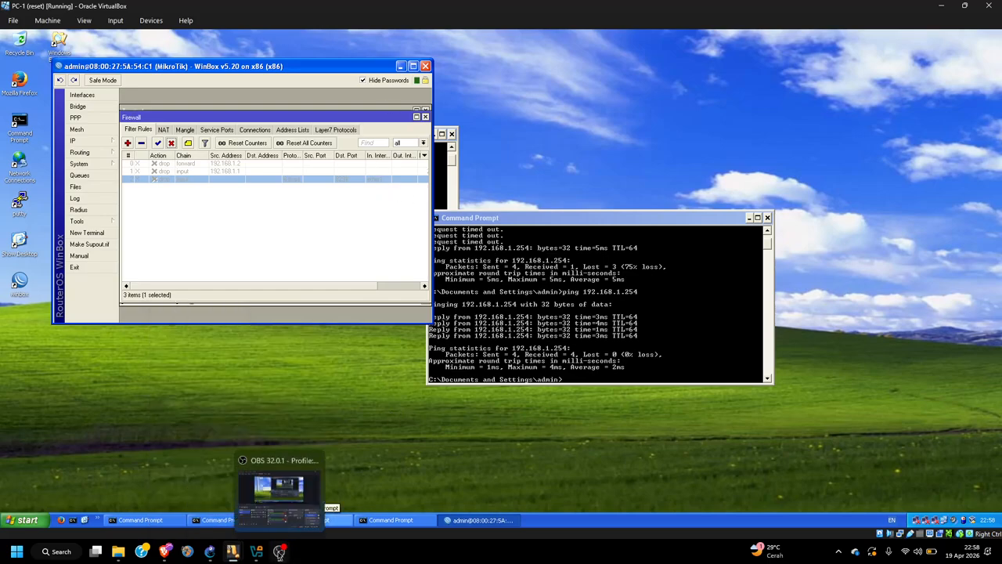
left_click(279, 553)
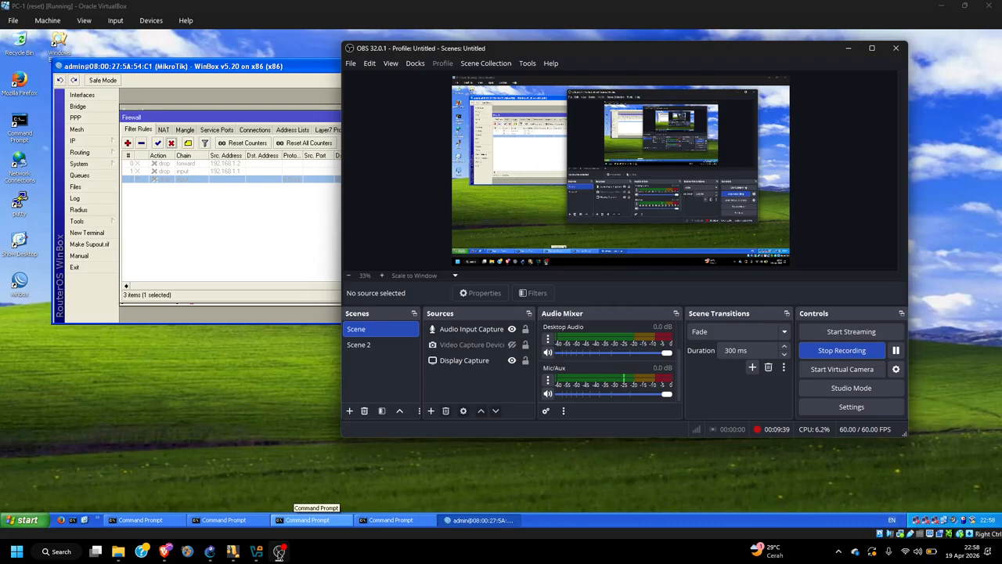
left_click(278, 552)
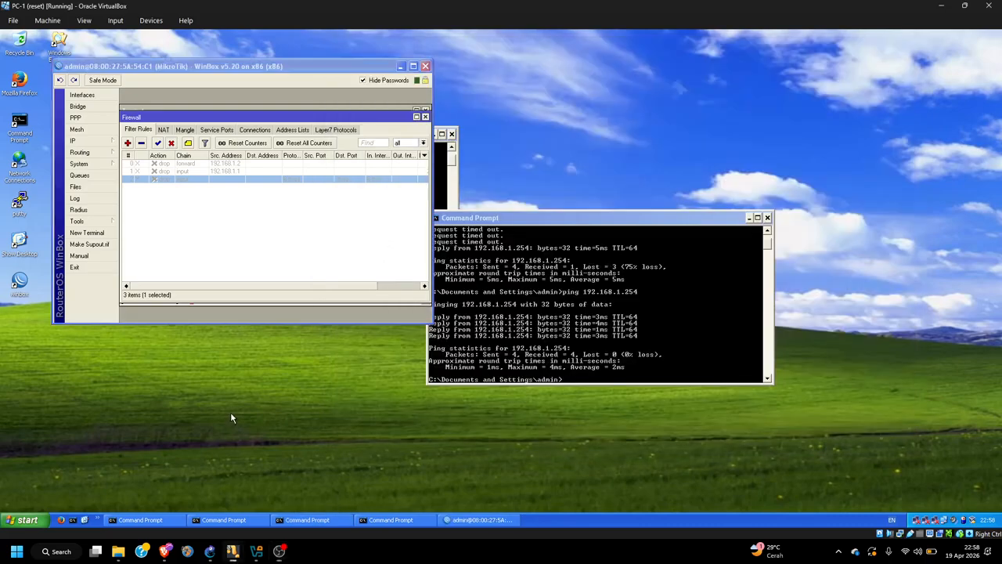
- Close the firewall window, the WinBox session and both open command prompt windows on PC-1
left_click(426, 116)
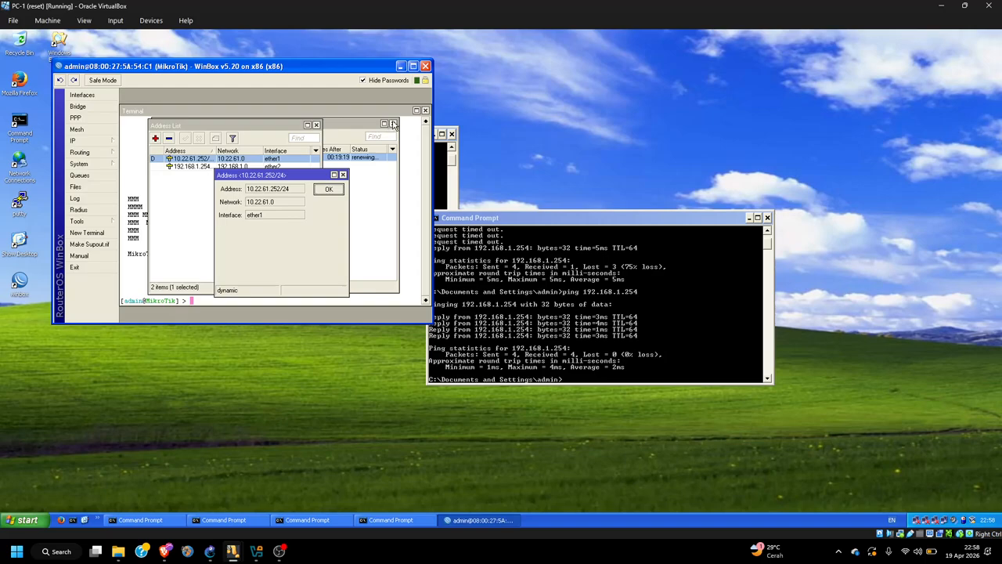
left_click(394, 126)
left_click(425, 66)
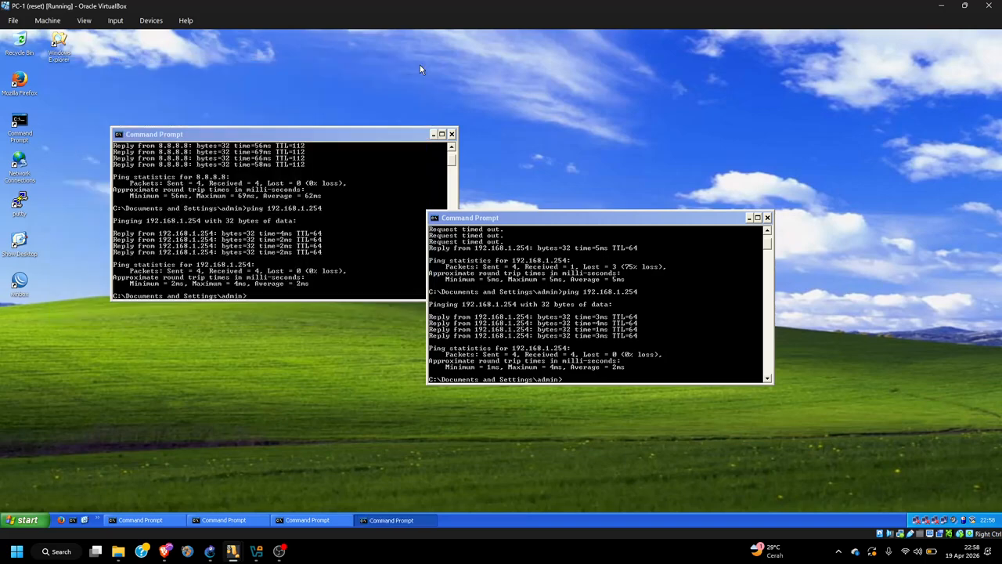
left_click(451, 133)
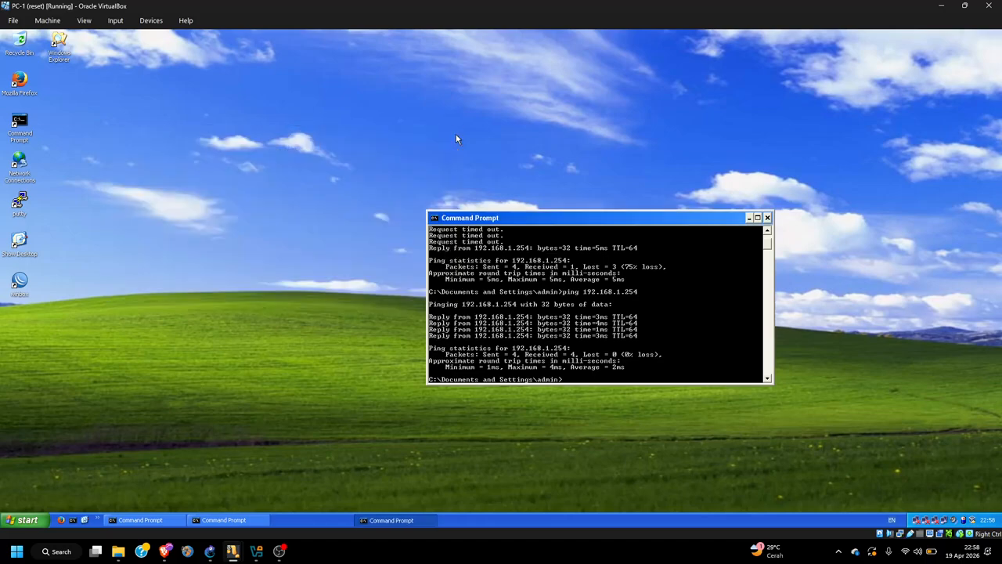
left_click(768, 217)
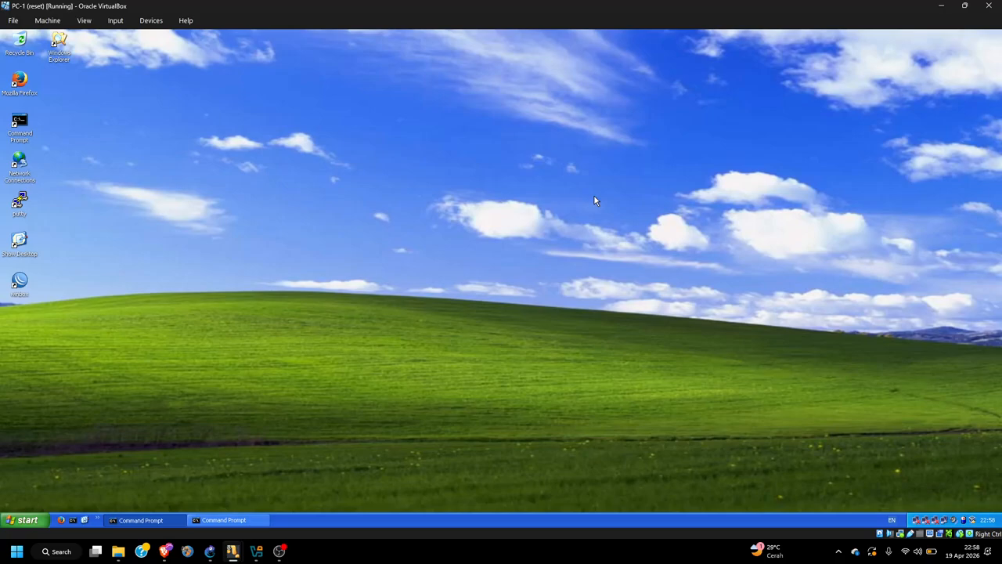
left_click(278, 551)
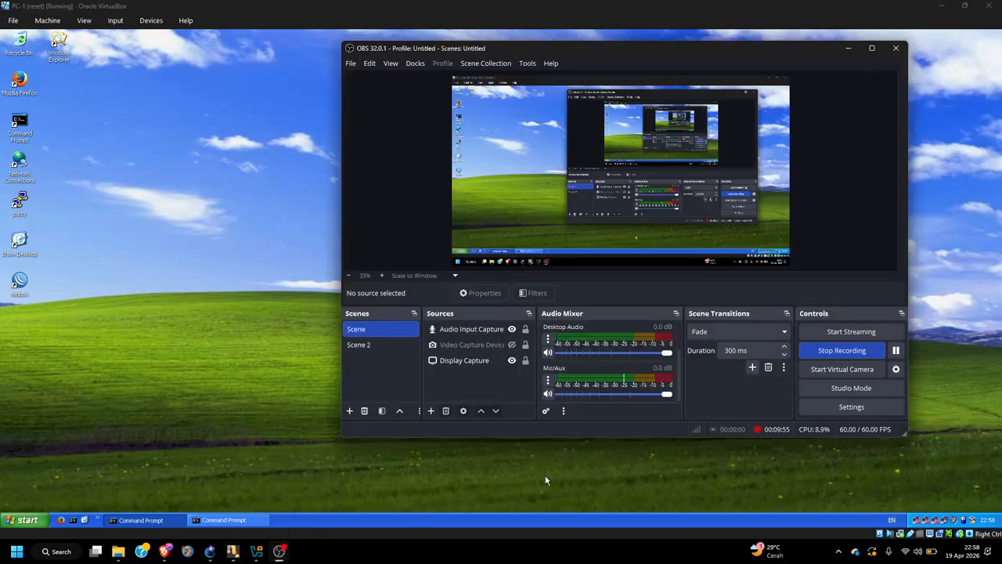